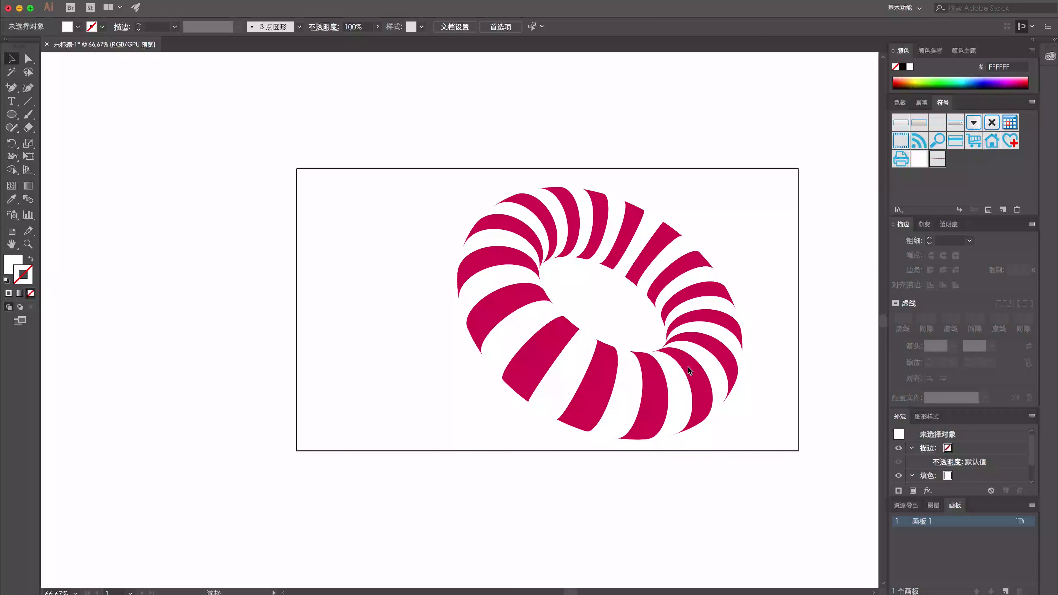
Reveal and restore the hidden circle in the donut centre, moving the floating panel aside
key("ctrl+t")
key("ctrl+alt+3")
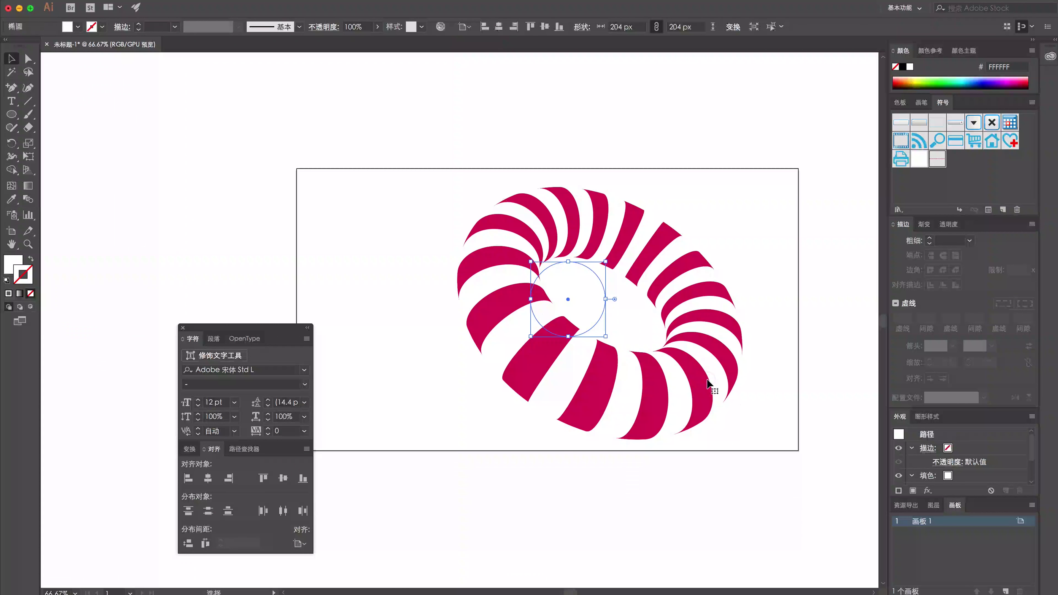
left_click(810, 424)
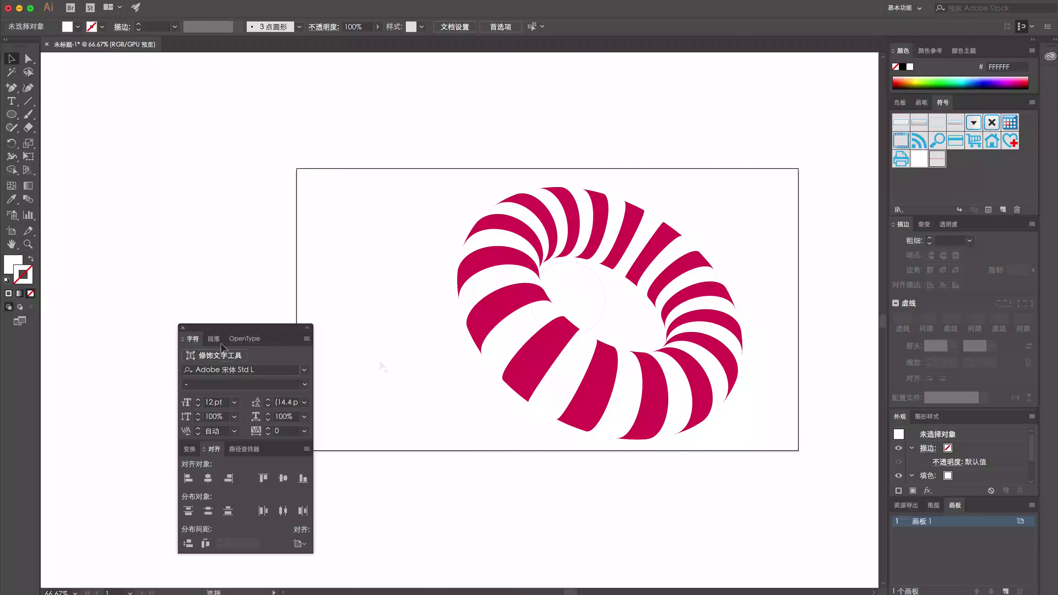
left_click_drag(259, 328, 111, 342)
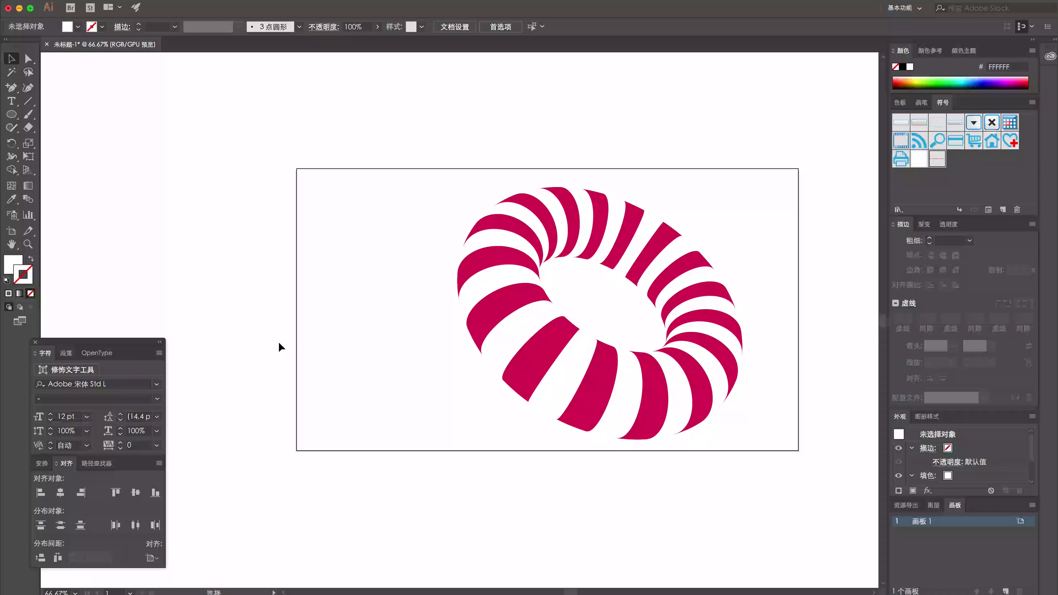
key("ctrl+f")
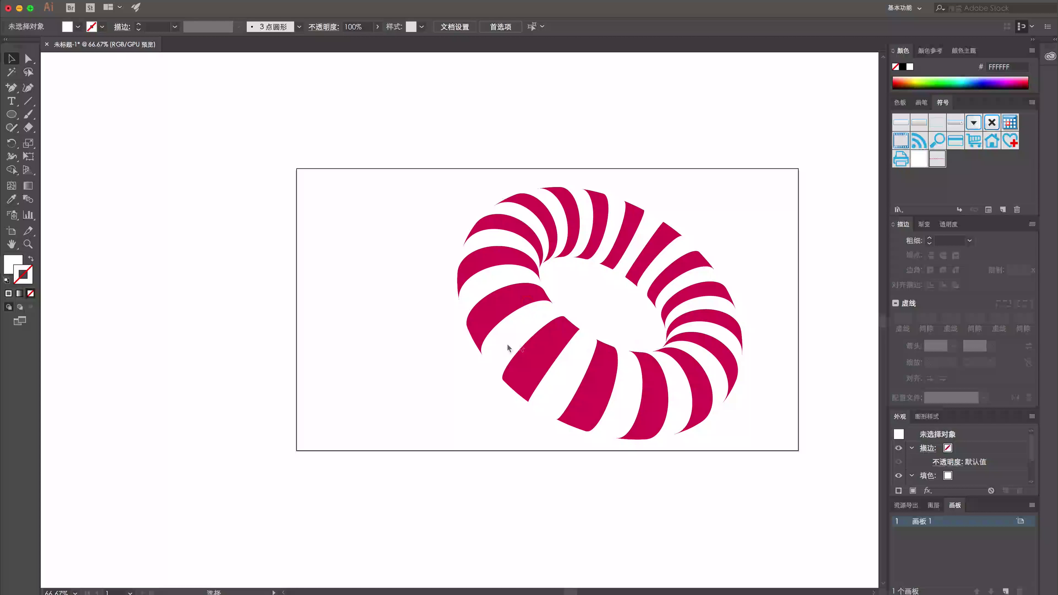
Delete the torus and place the striped symbol instance near the artboard top
left_click(541, 342)
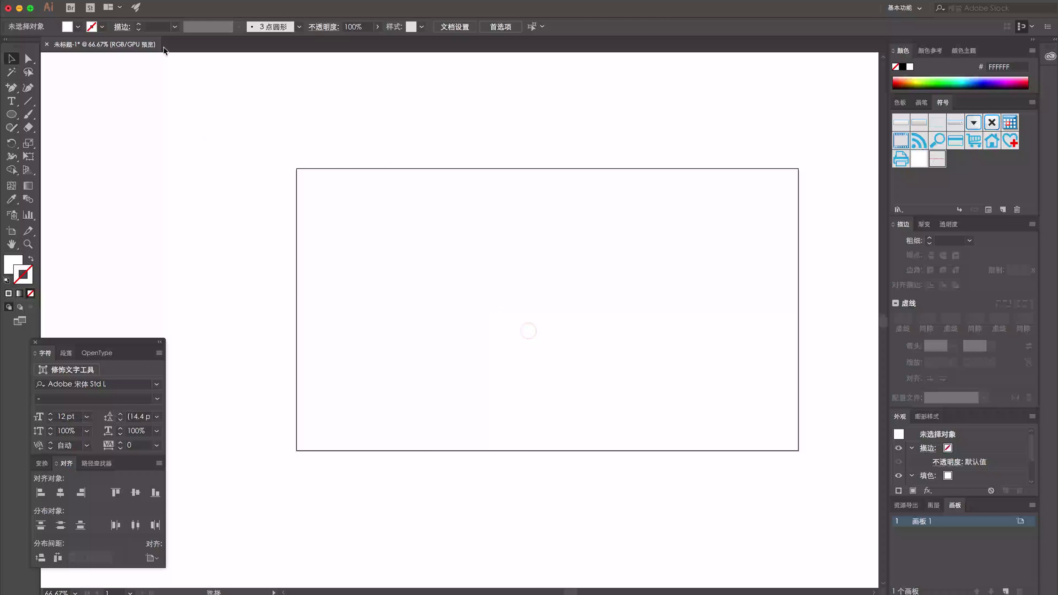
left_click_drag(518, 60, 465, 250)
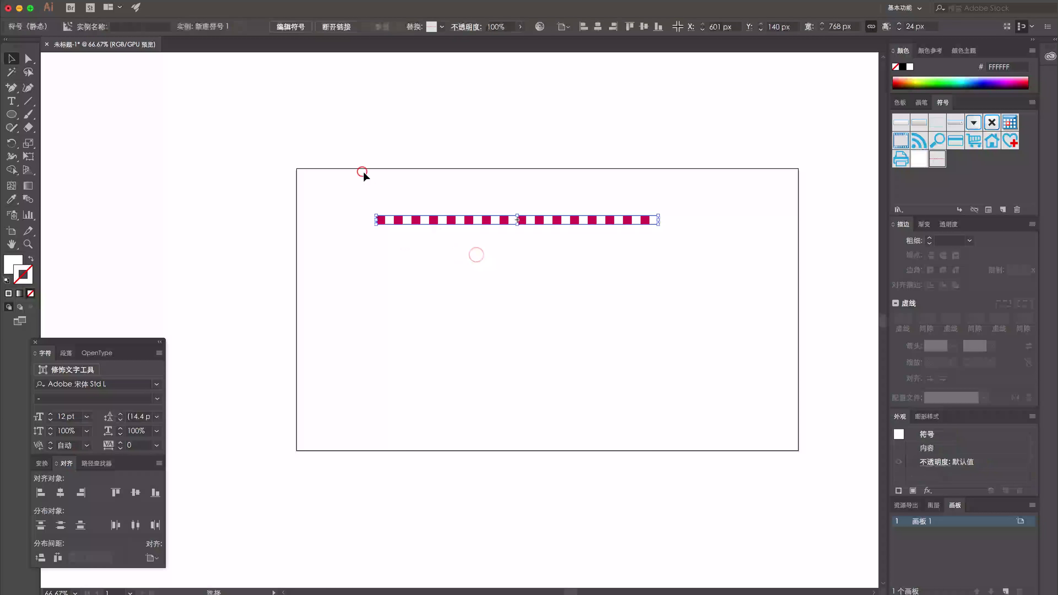
left_click(12, 114)
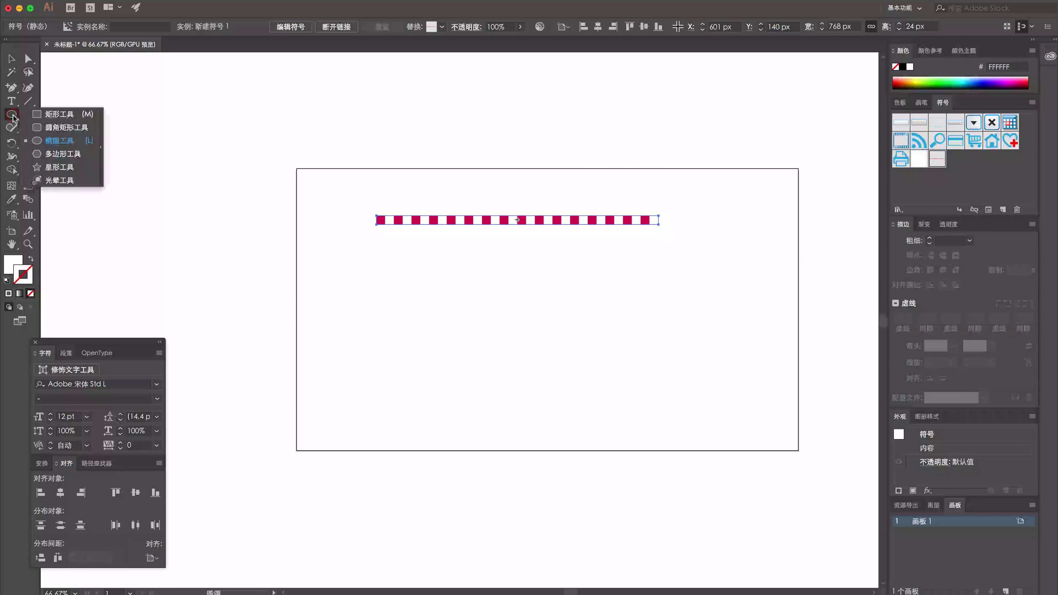
Draw a small test square, colour it red, then delete it
left_click(58, 114)
left_click_drag(381, 252, 390, 258)
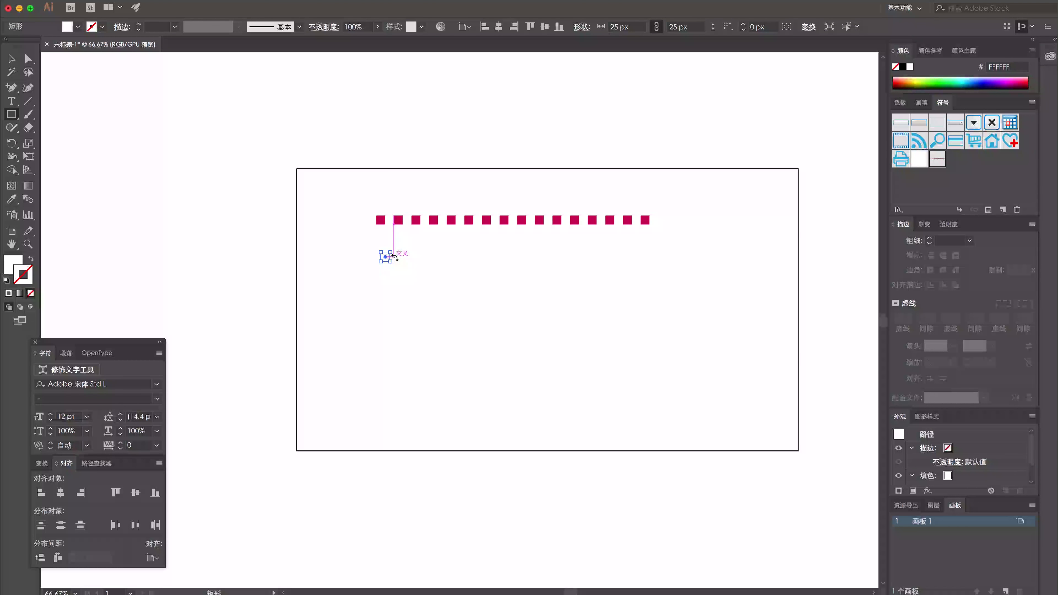
key("v")
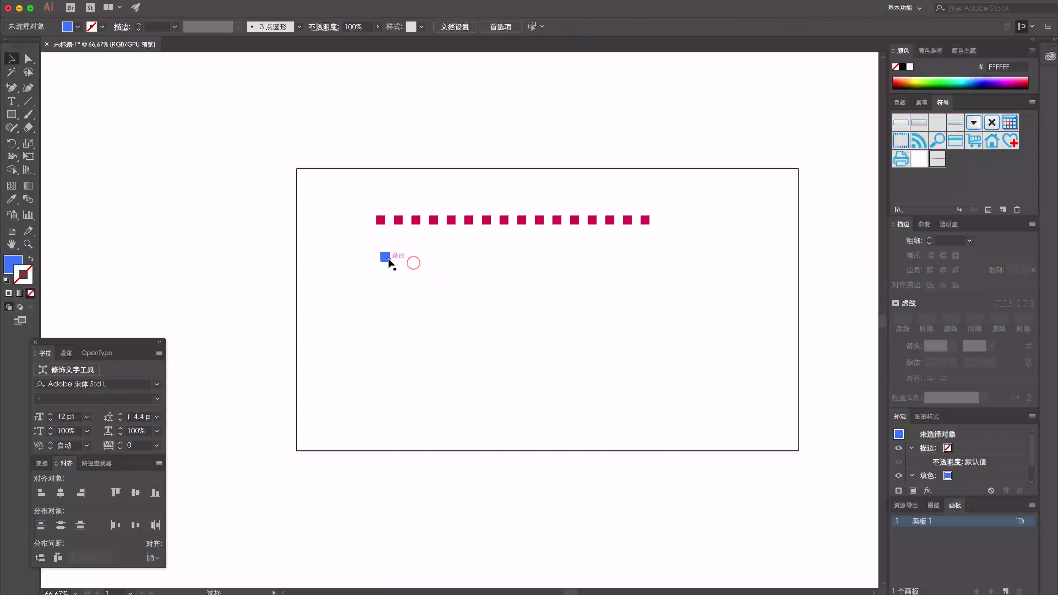
left_click(455, 293)
left_click(385, 260)
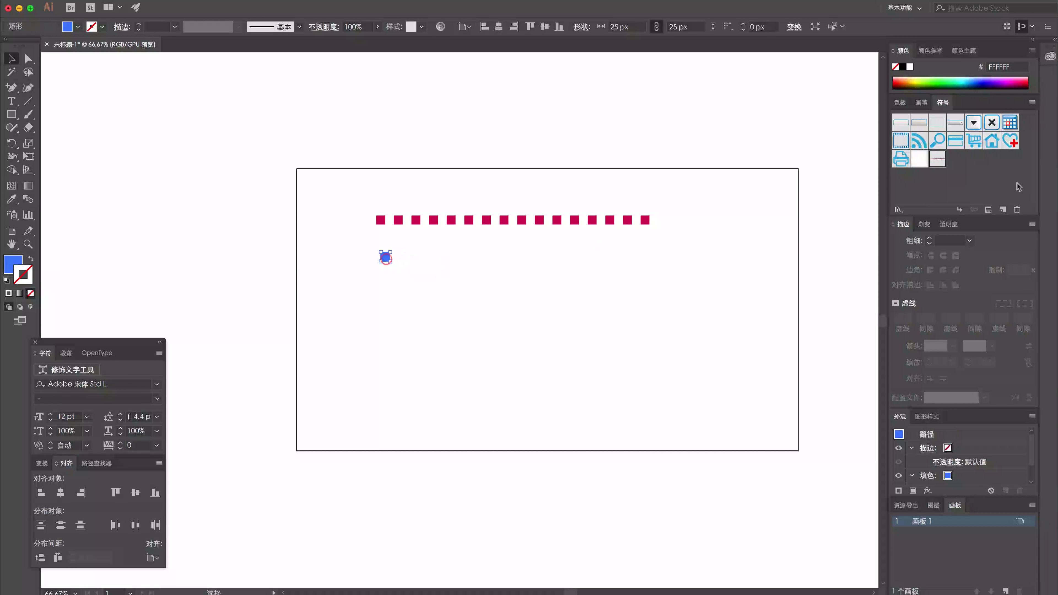
left_click(900, 103)
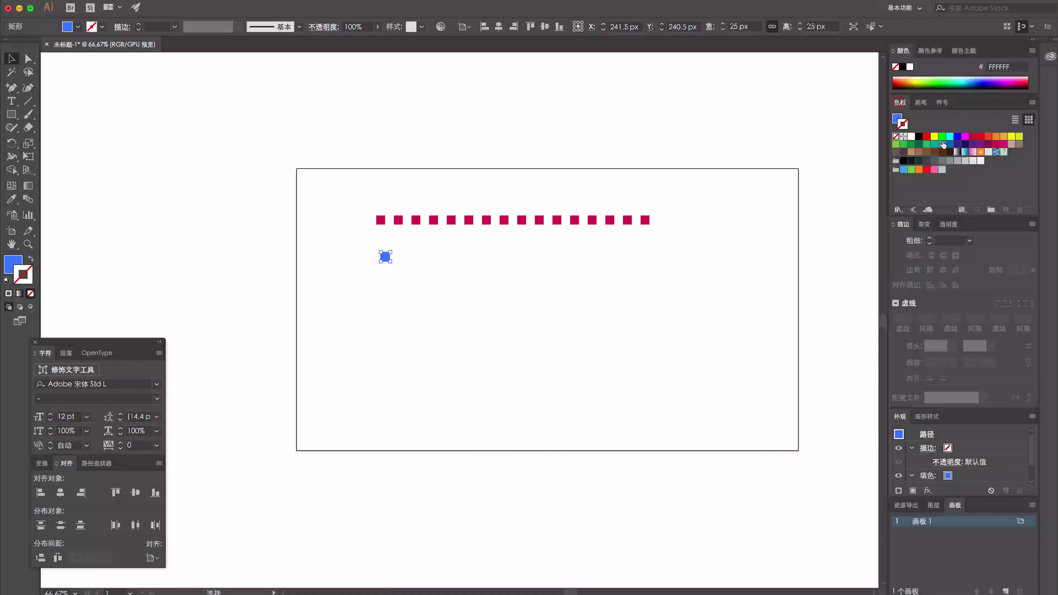
left_click(927, 136)
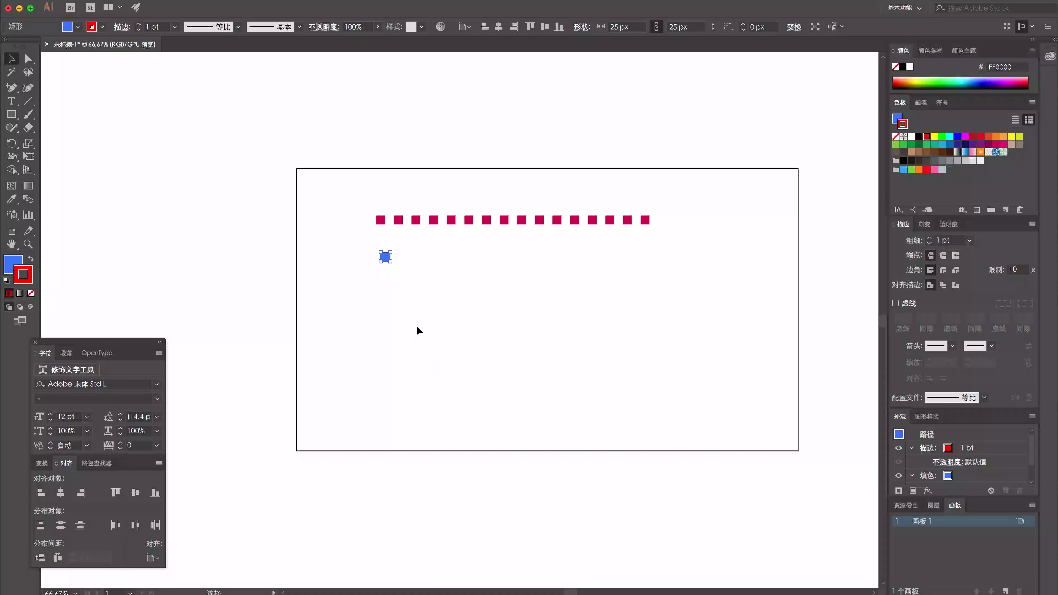
key("shift+x")
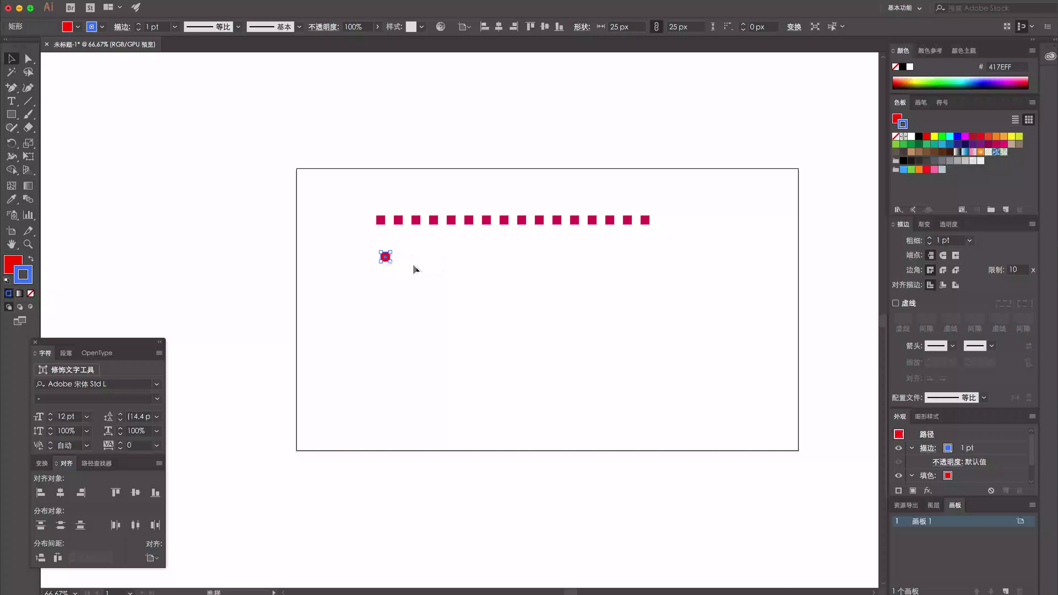
key("Delete")
Draw a small square below the striped row, filled red with no outline
key("m")
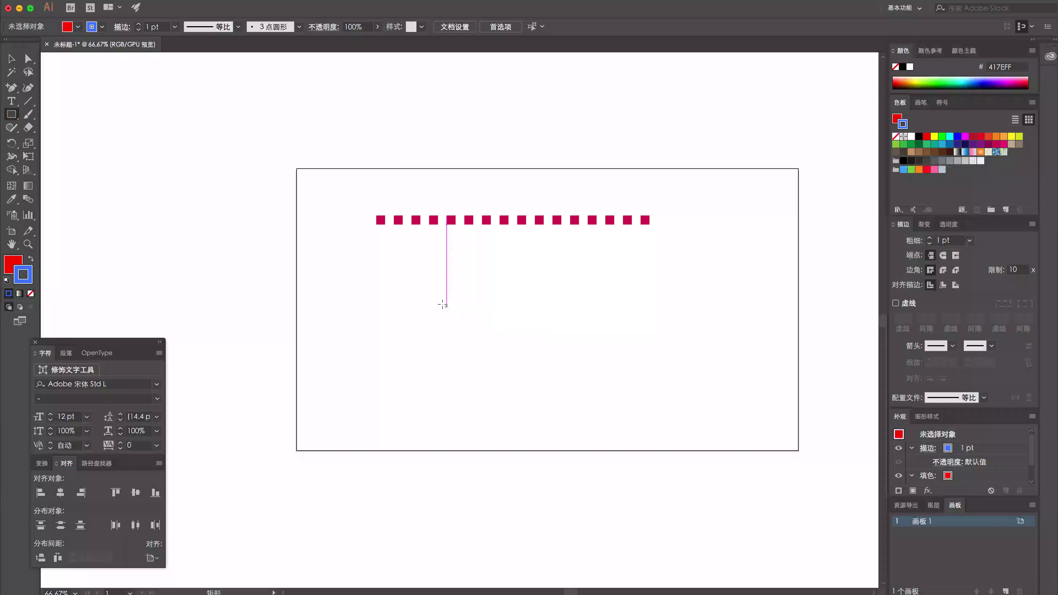
left_click_drag(381, 266, 390, 274)
key("v")
left_click(422, 281)
left_click(386, 269)
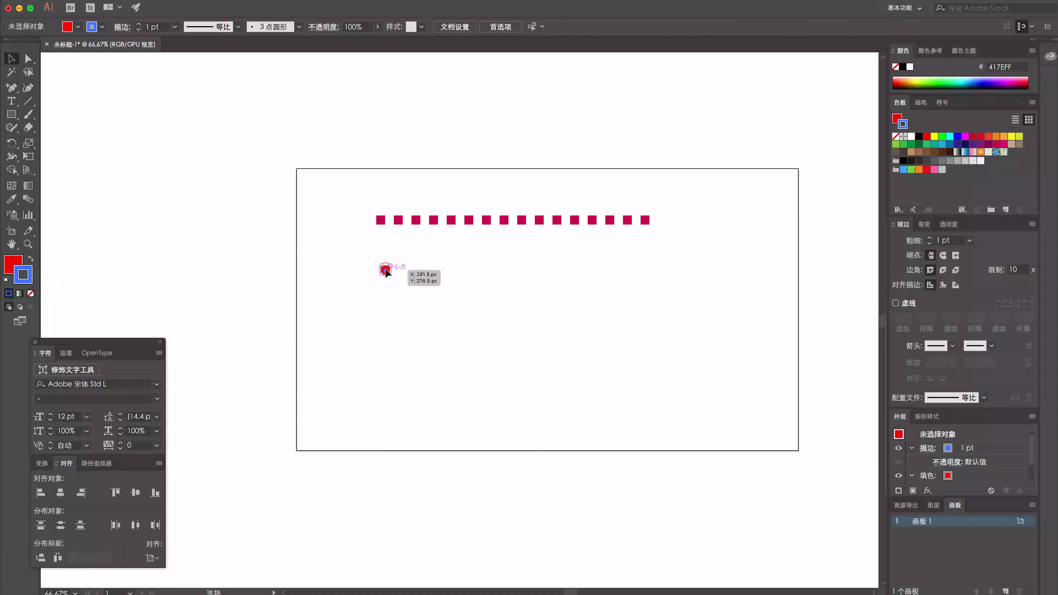
left_click(896, 136)
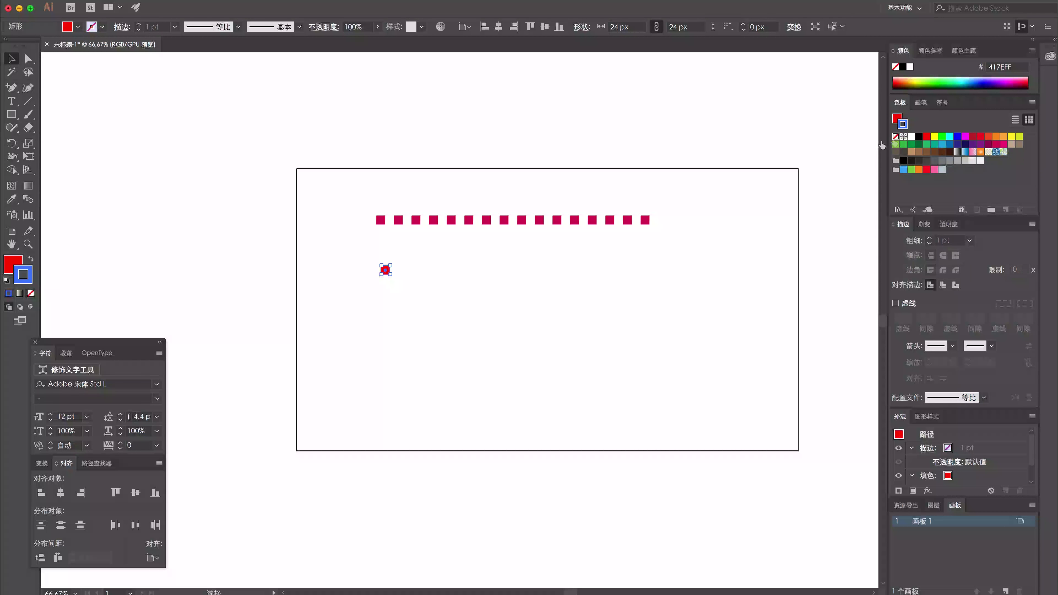
Zoom in and Alt-drag a copy of the red square 22.5 px to the right
key("z")
left_click_drag(338, 233, 440, 329)
key("v")
left_click(414, 243)
left_click_drag(335, 214, 369, 213)
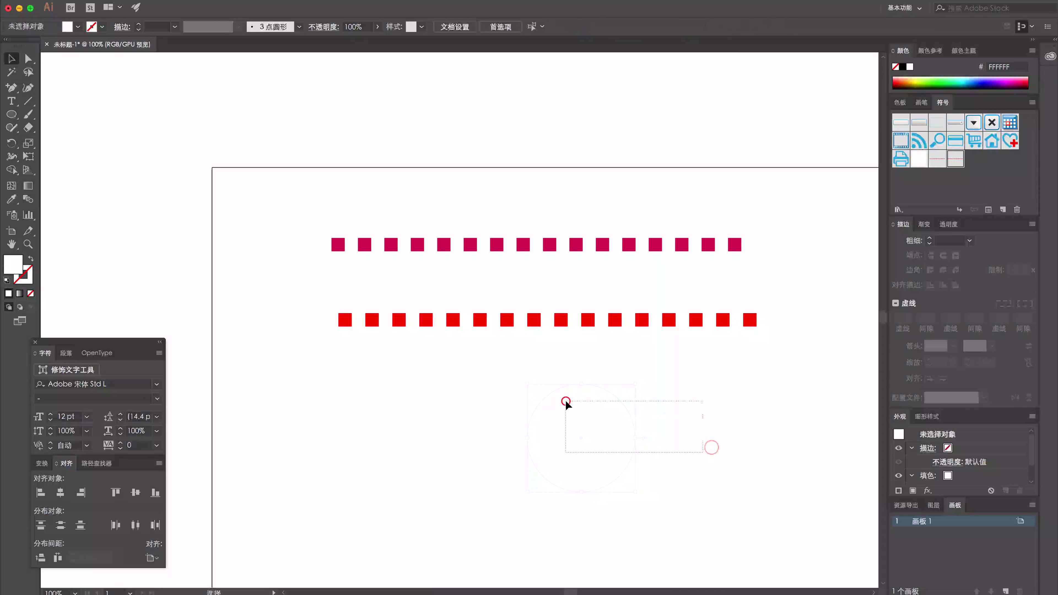
Draw a 196 px circle below the rows and fill it black
left_click_drag(565, 398, 635, 491)
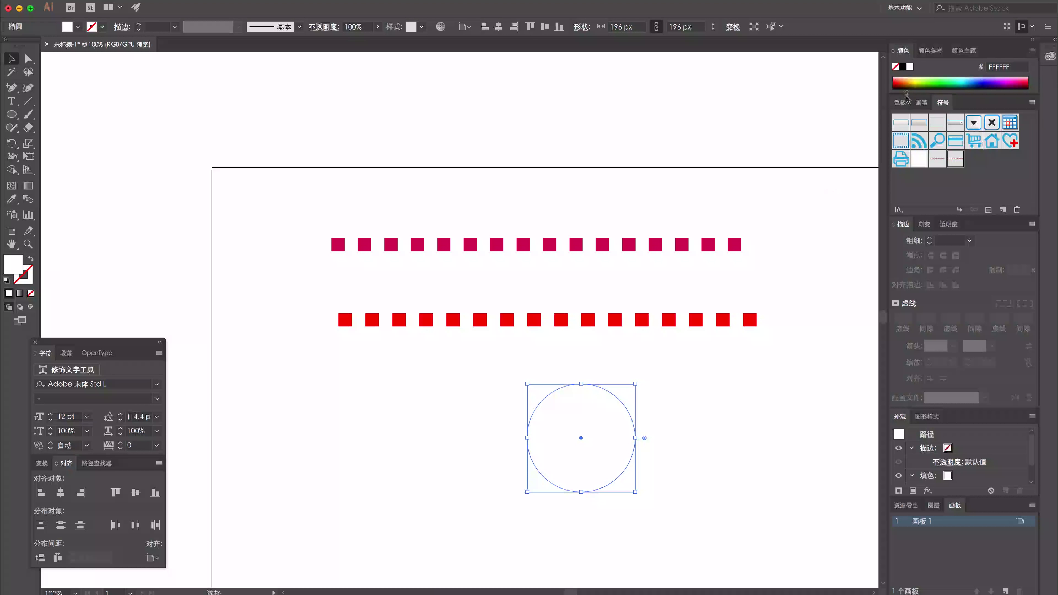
left_click(902, 67)
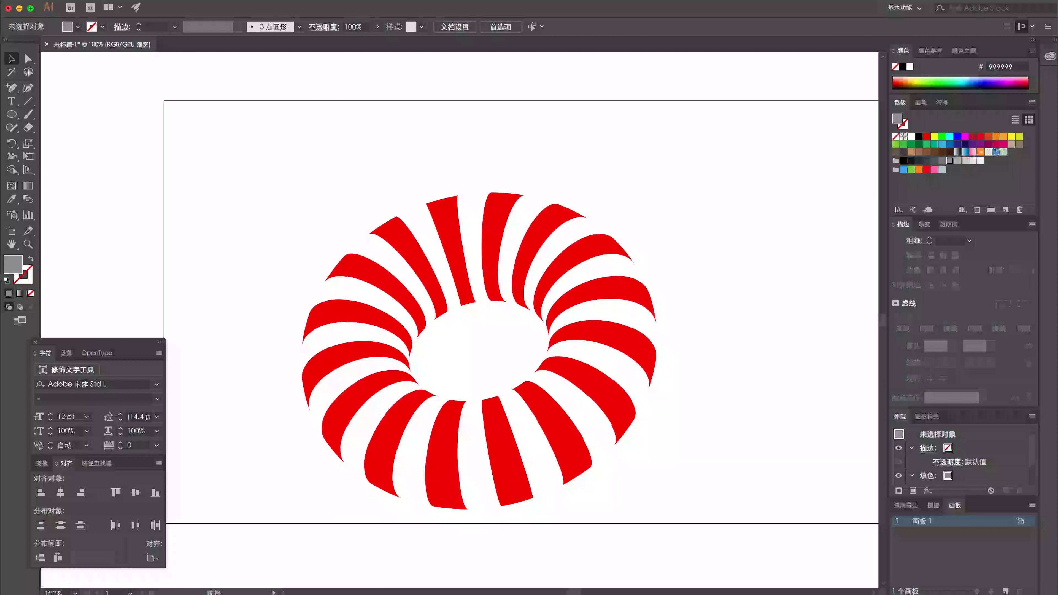
Select the circle in the torus centre and drag it out of the torus
left_click(520, 349)
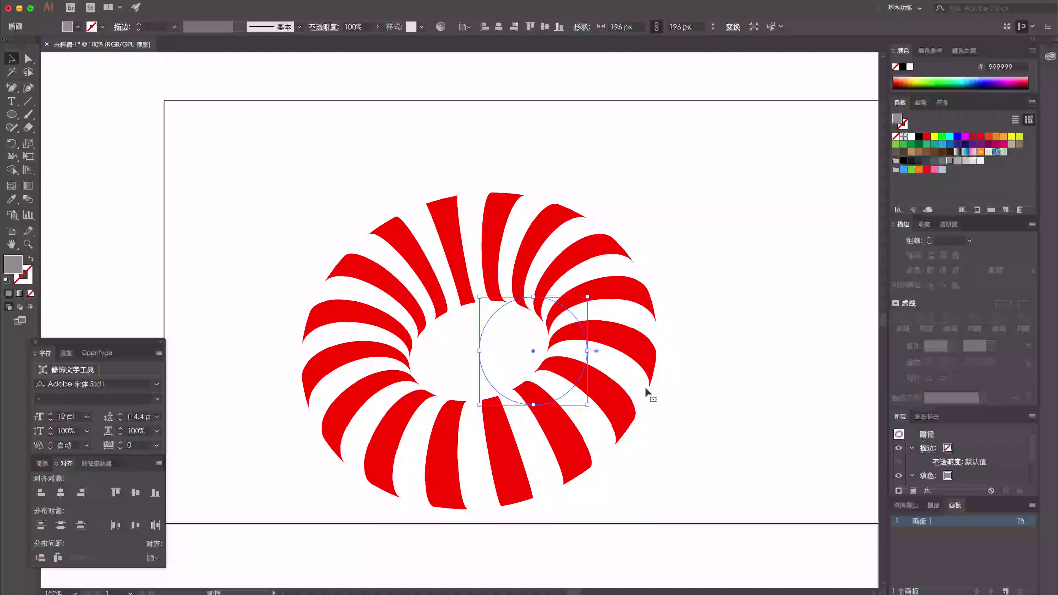
scroll(600, 388, "right", 3)
left_click_drag(566, 389, 446, 380)
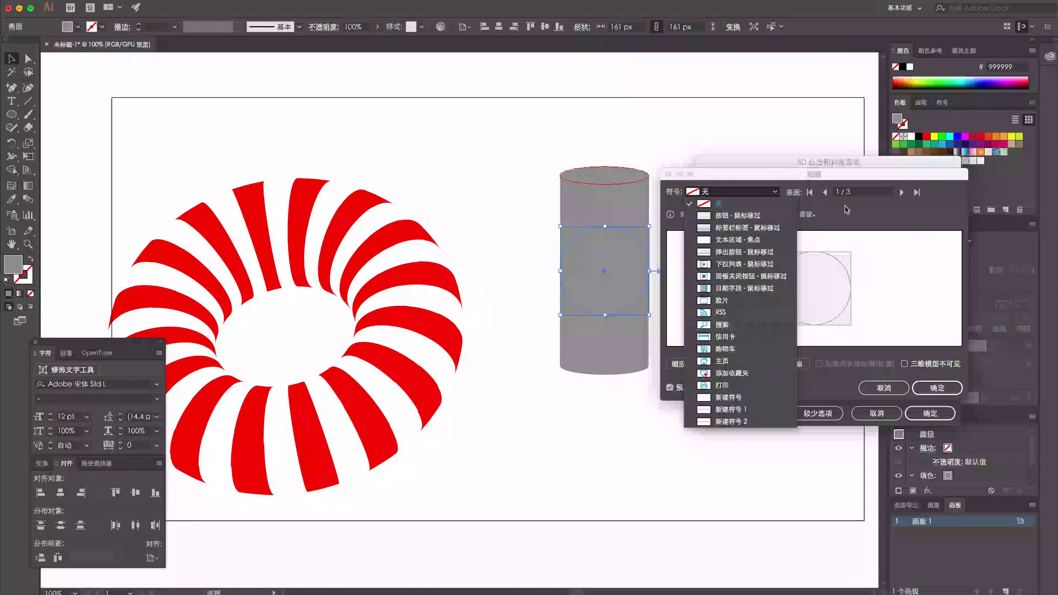
Map the new stripe symbol onto the cylinder's side surface, scaled to fit
left_click(712, 204)
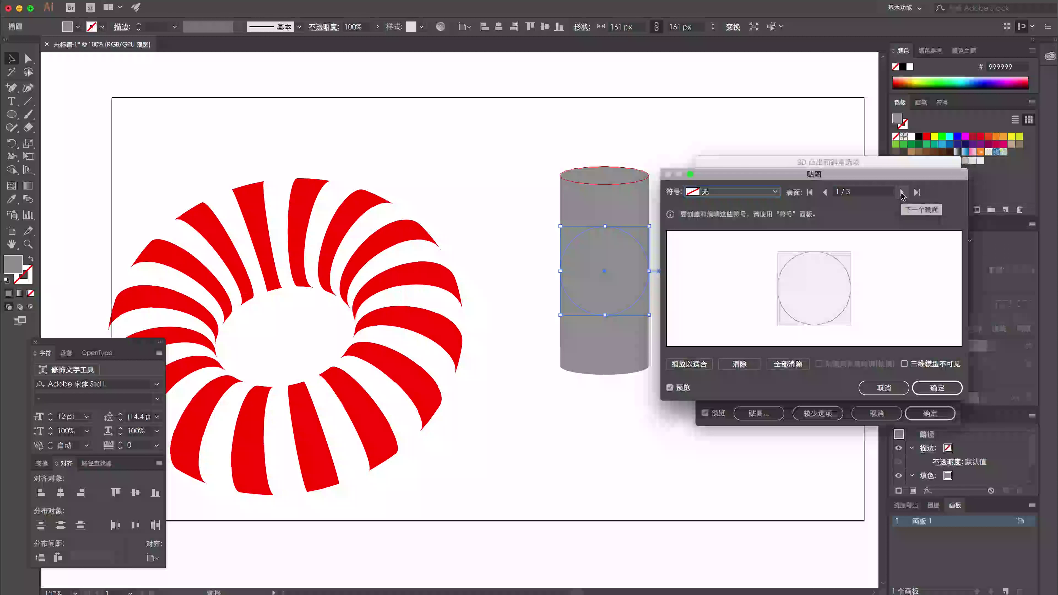
left_click(901, 193)
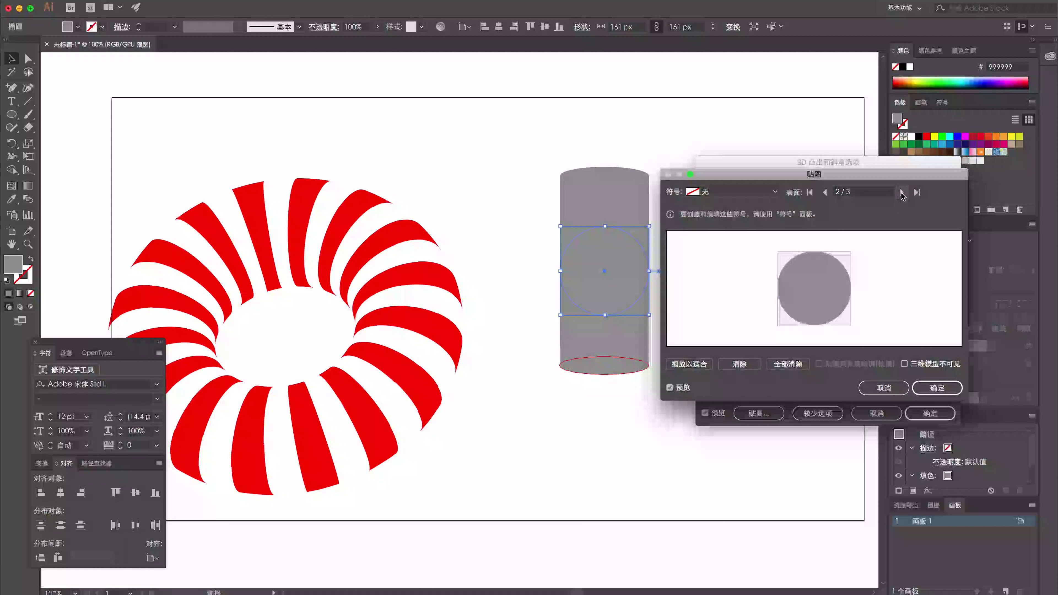
left_click(901, 192)
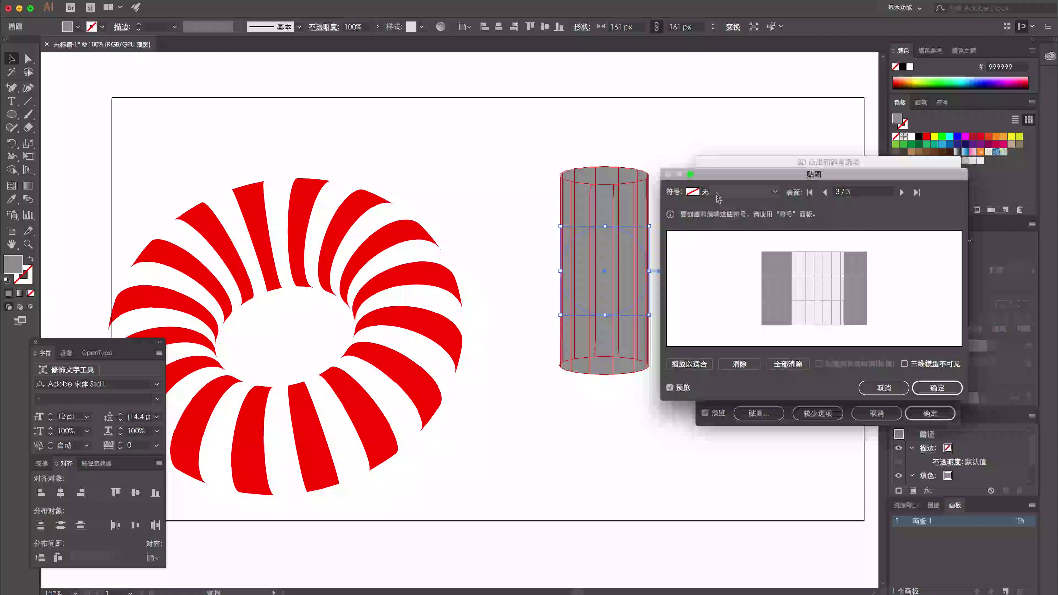
left_click(730, 192)
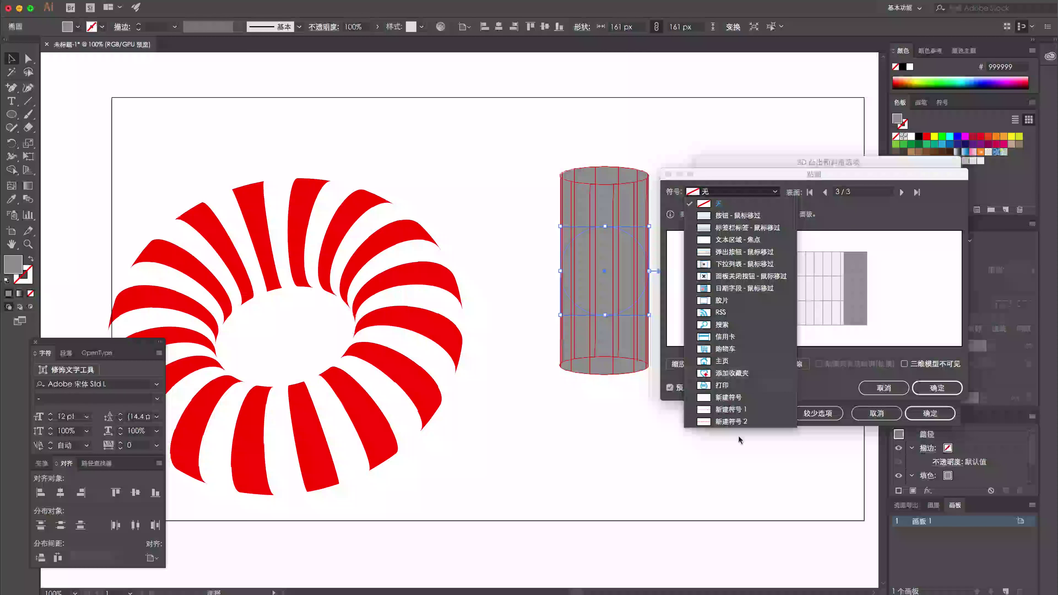
left_click(733, 422)
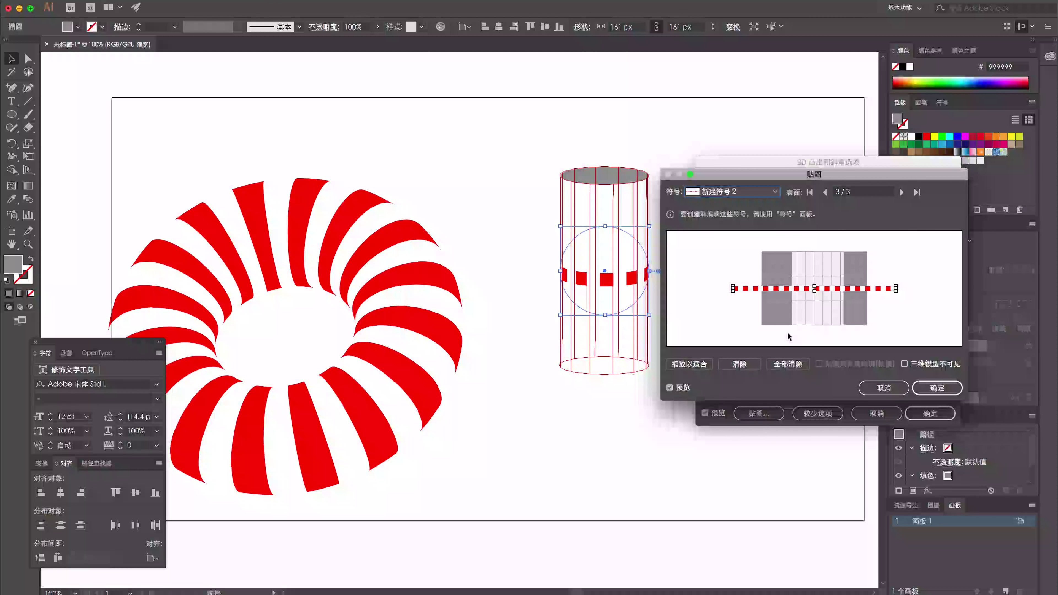
left_click(703, 365)
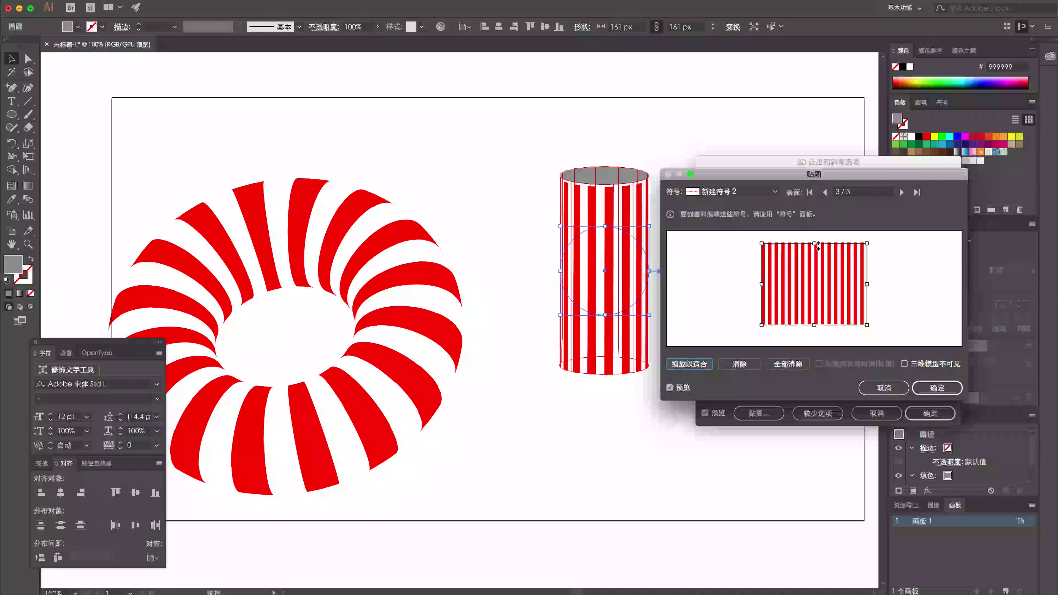
mouse_move(816, 251)
left_mouse_down()
mouse_move(817, 271)
mouse_move(818, 251)
left_mouse_up()
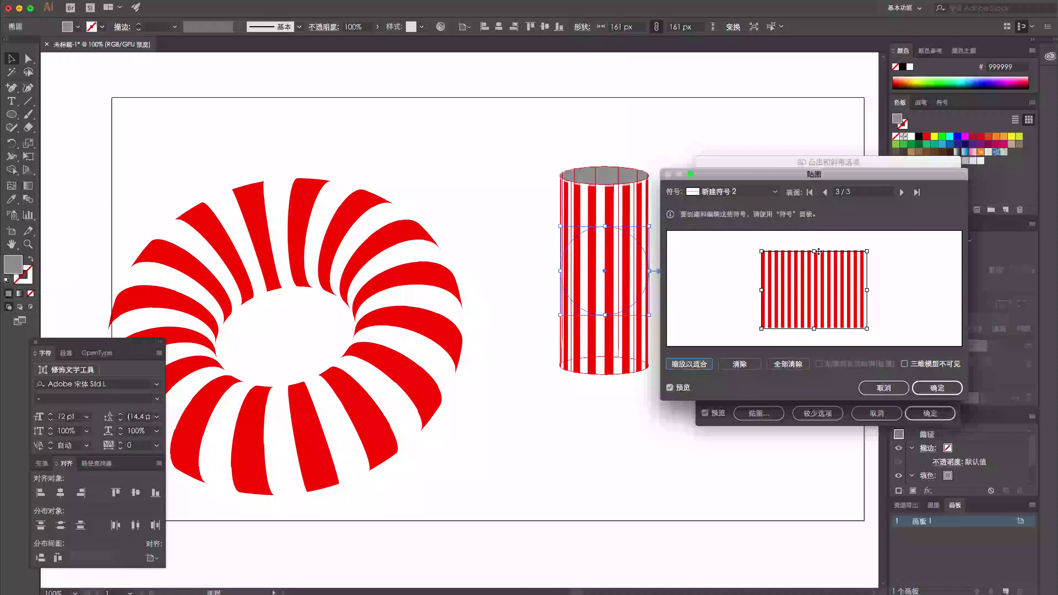
left_click(694, 367)
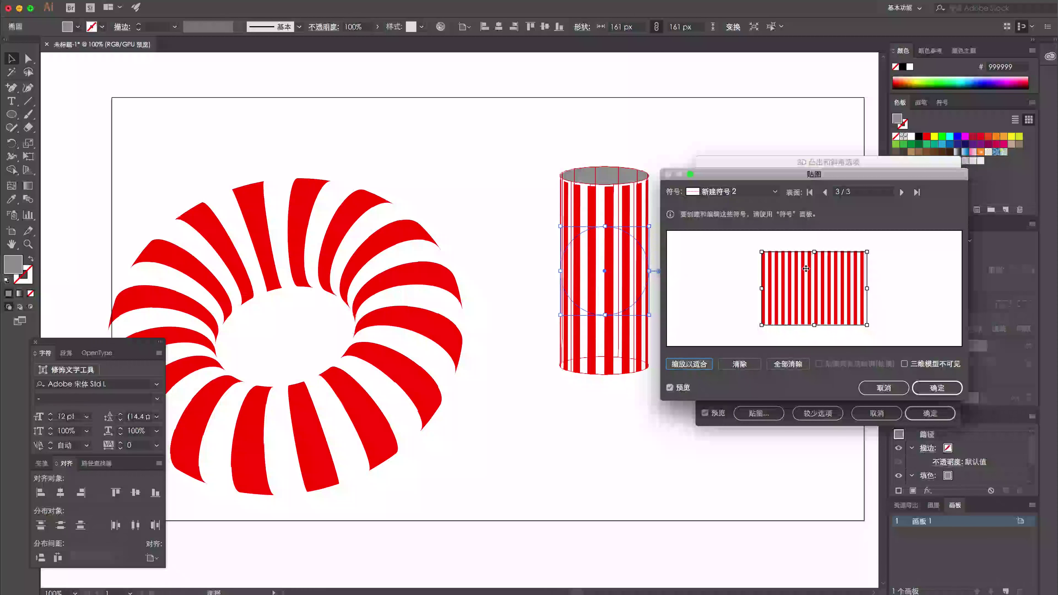
left_click(951, 388)
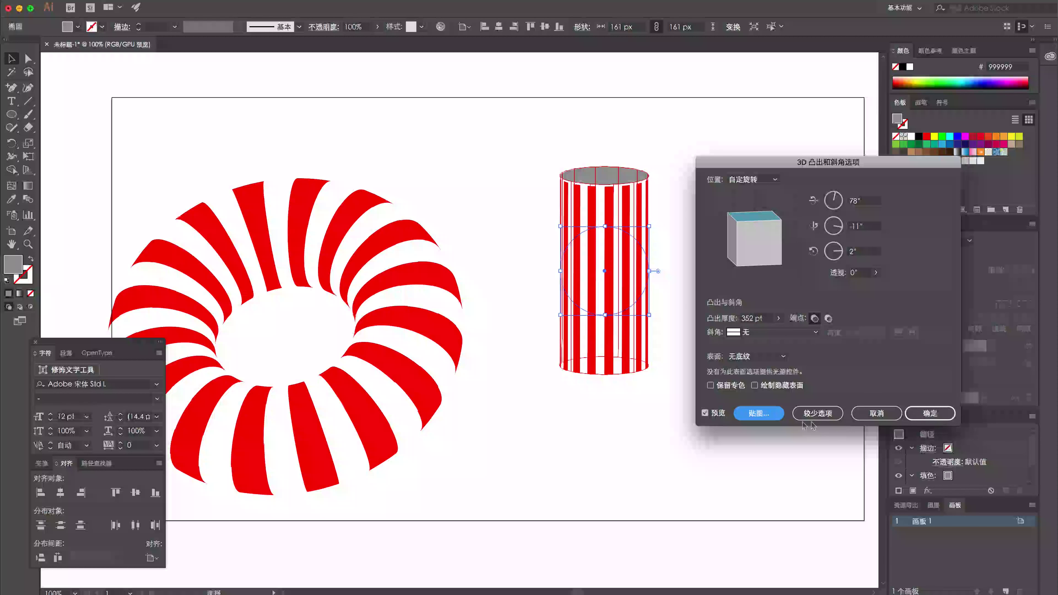
Apply the 3D extrude and move the cylinder left toward the torus
left_click(938, 413)
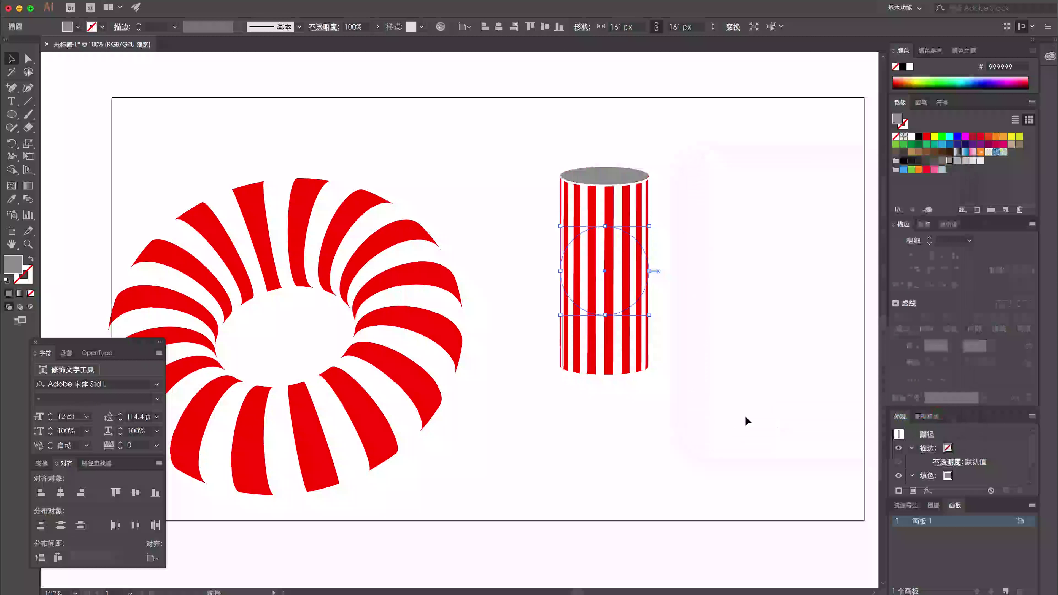
left_click(745, 419)
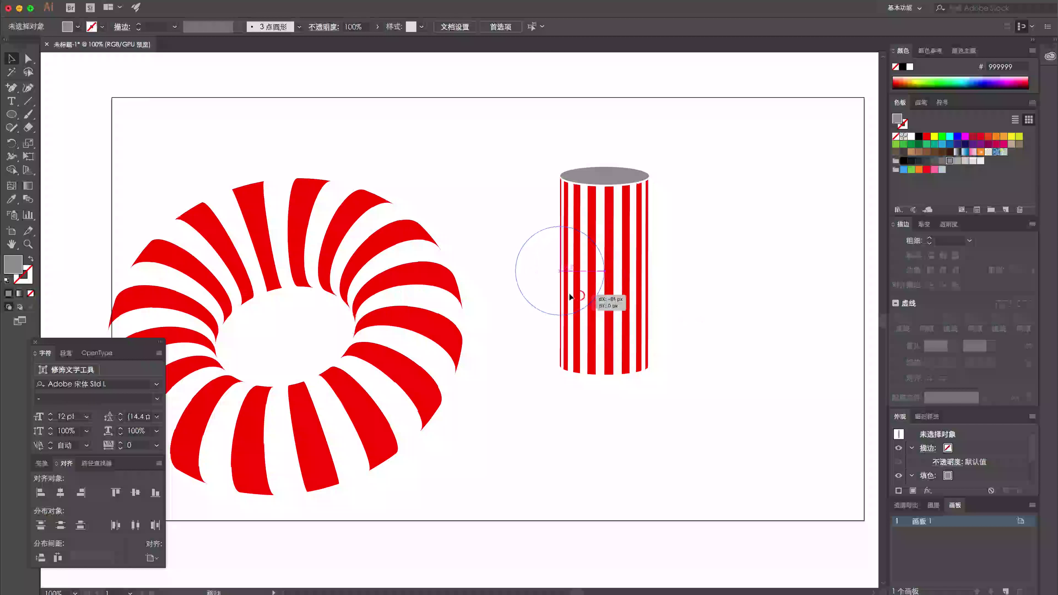
left_click_drag(636, 308, 586, 306)
left_click(704, 327)
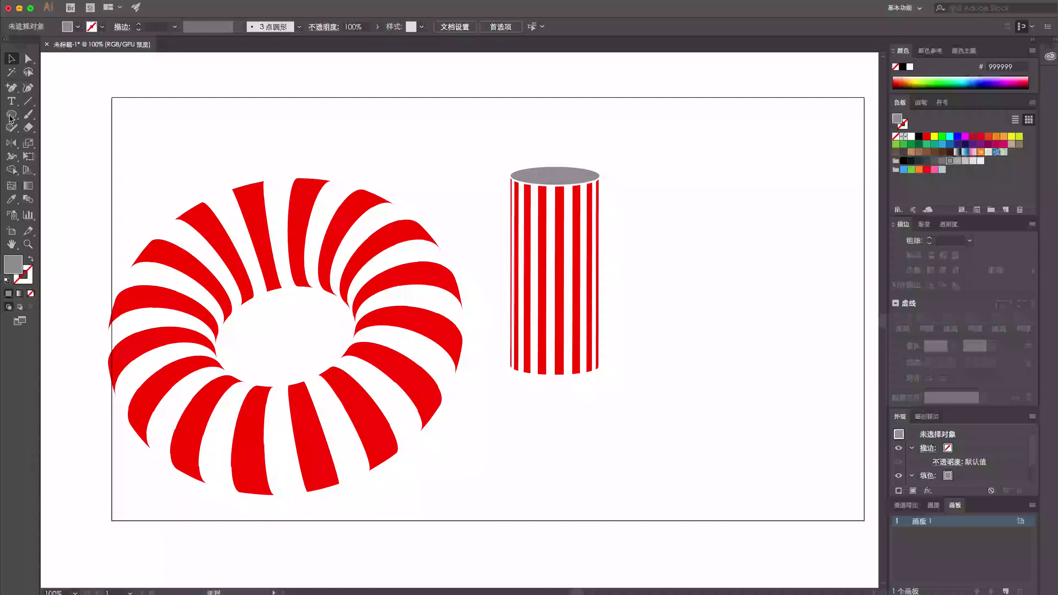
Draw a grey circle right of the cylinder and delete its right anchor, leaving a half-circle
left_click(10, 115)
left_click_drag(678, 217, 767, 275)
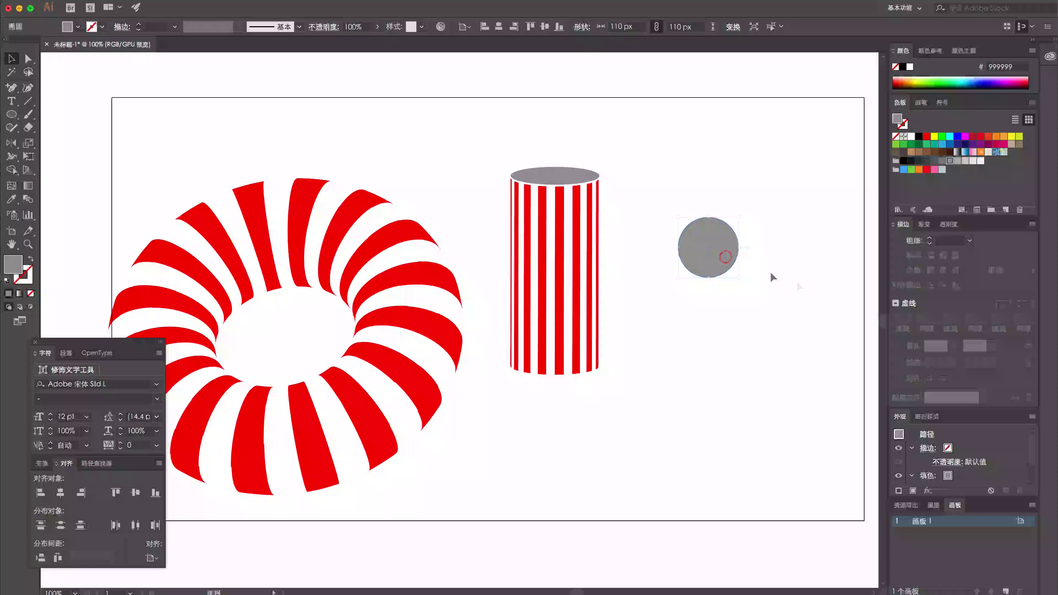
key("a")
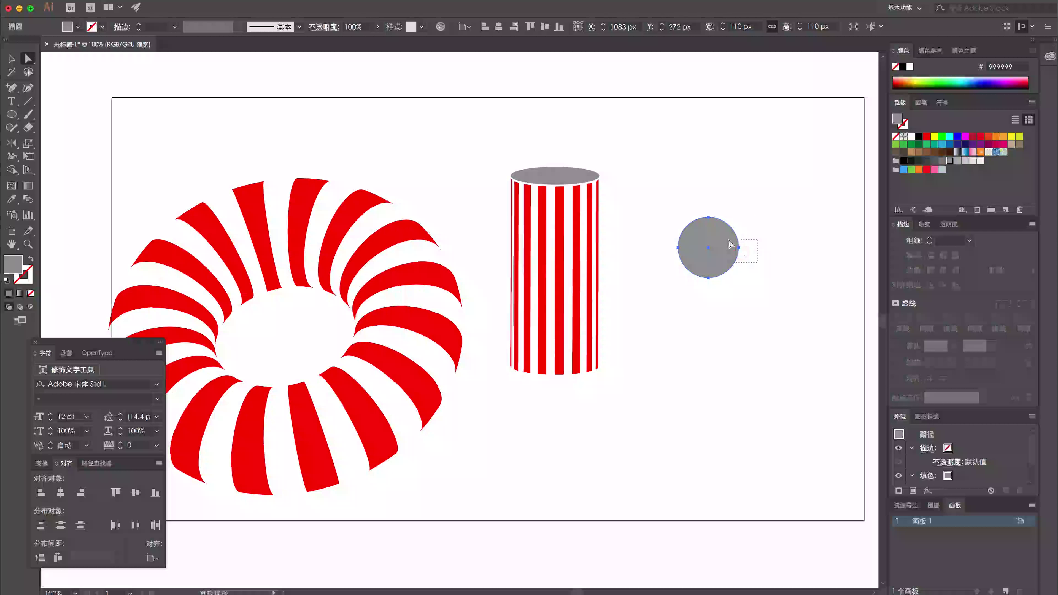
left_click(738, 248)
key("Delete")
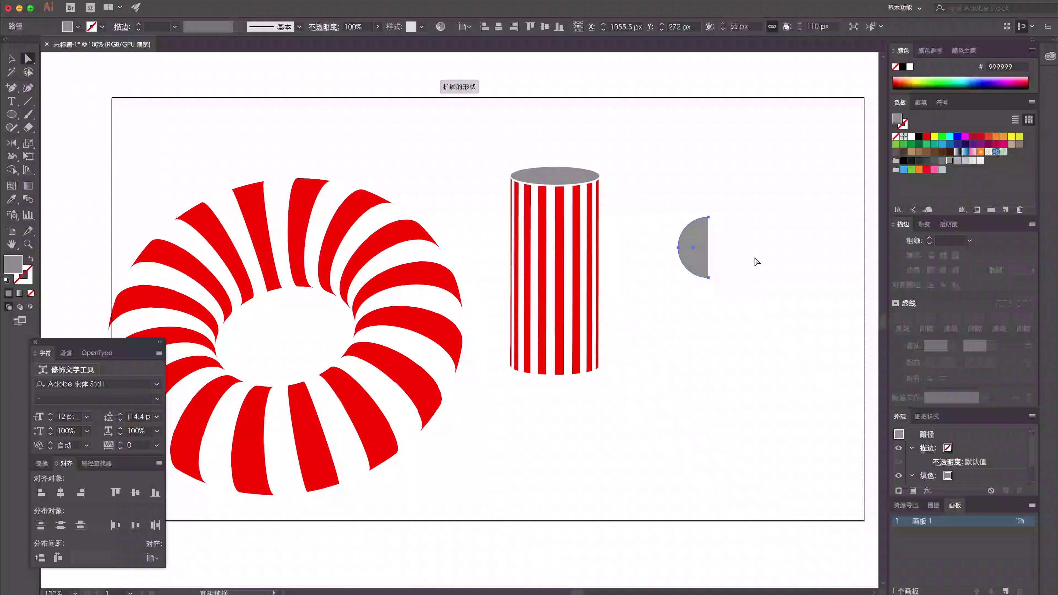
left_click(720, 232)
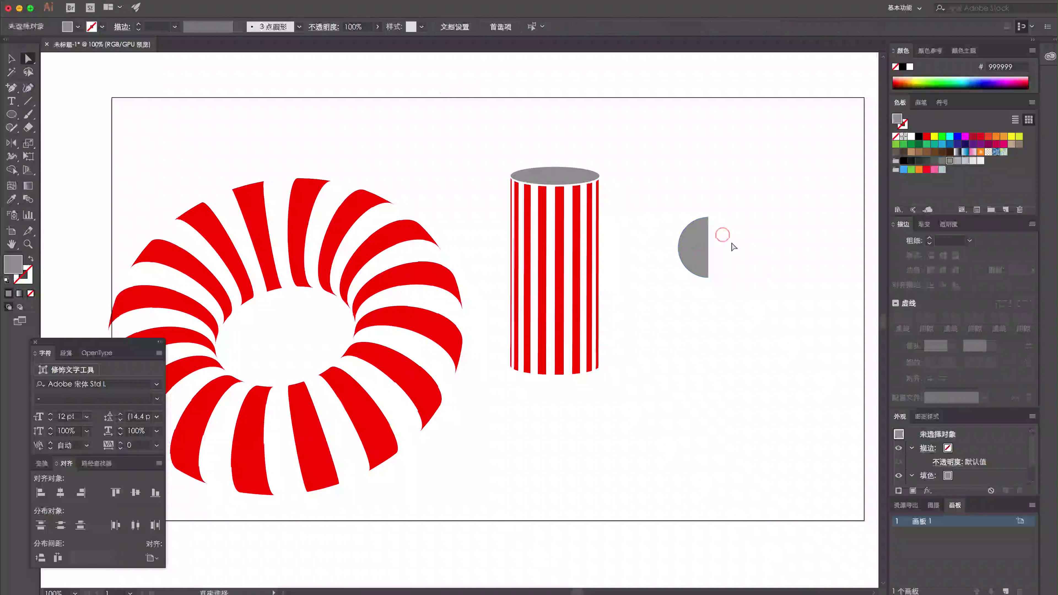
left_click(697, 247)
key("v")
left_click_drag(784, 257, 673, 212)
left_click(225, 1)
mouse_move(248, 55)
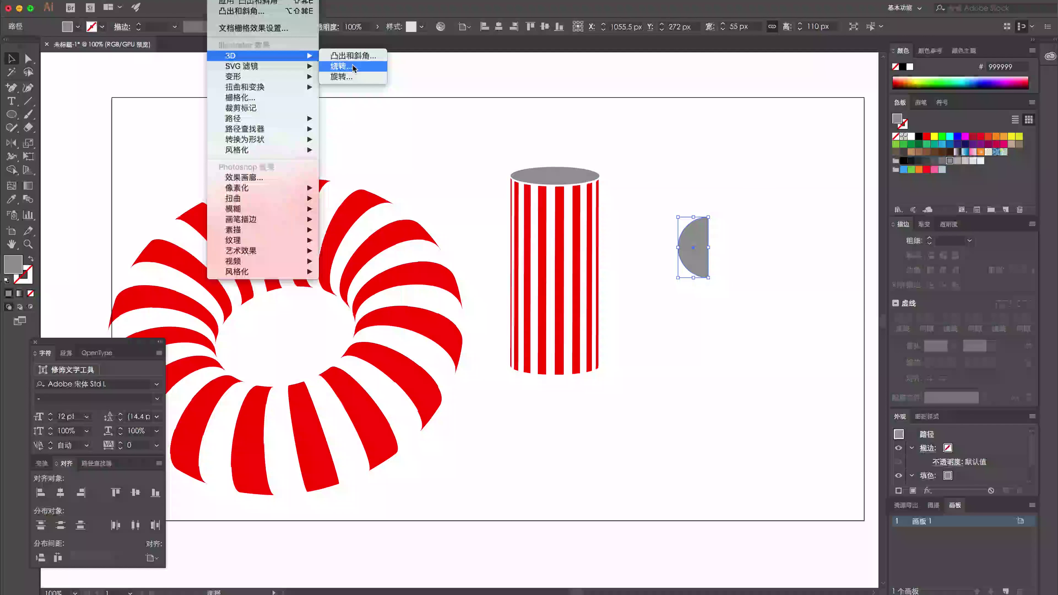
Revolve the half-circle into a sphere with Preview on and offset from the Right Edge
left_click(353, 67)
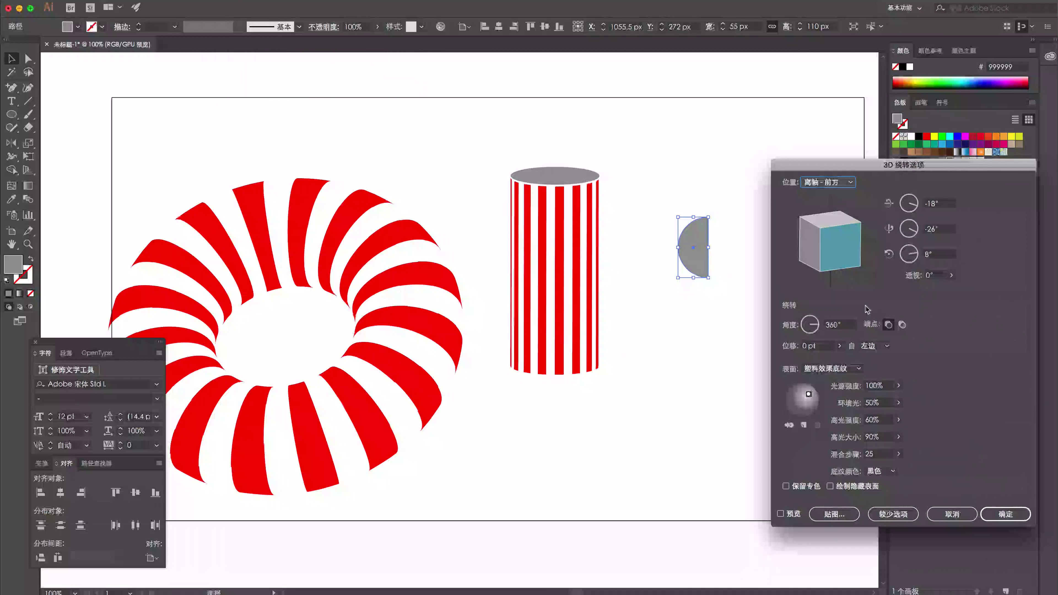
left_click(781, 514)
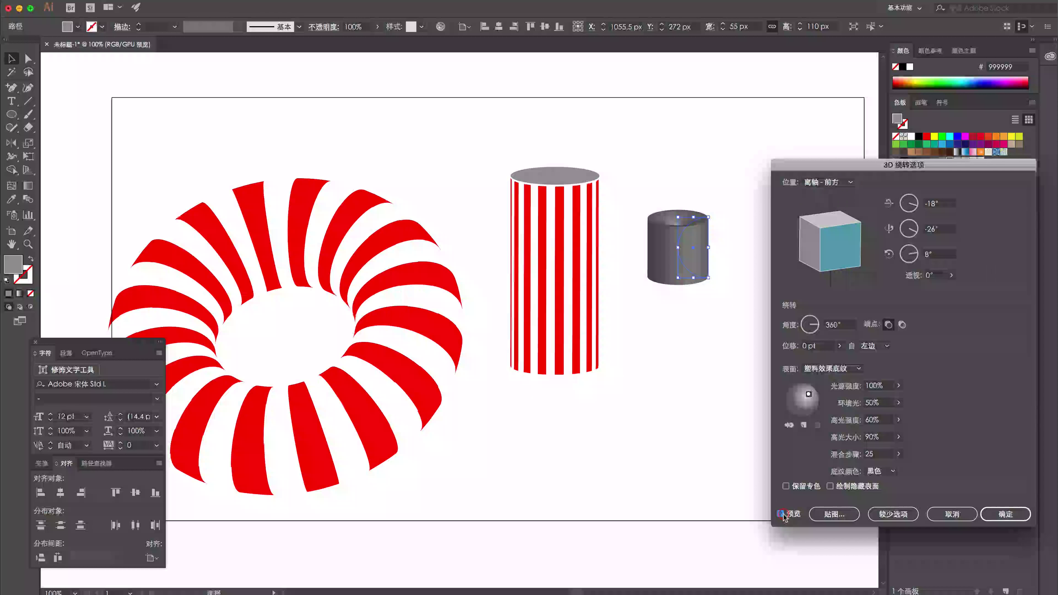
left_click(888, 345)
left_click(883, 371)
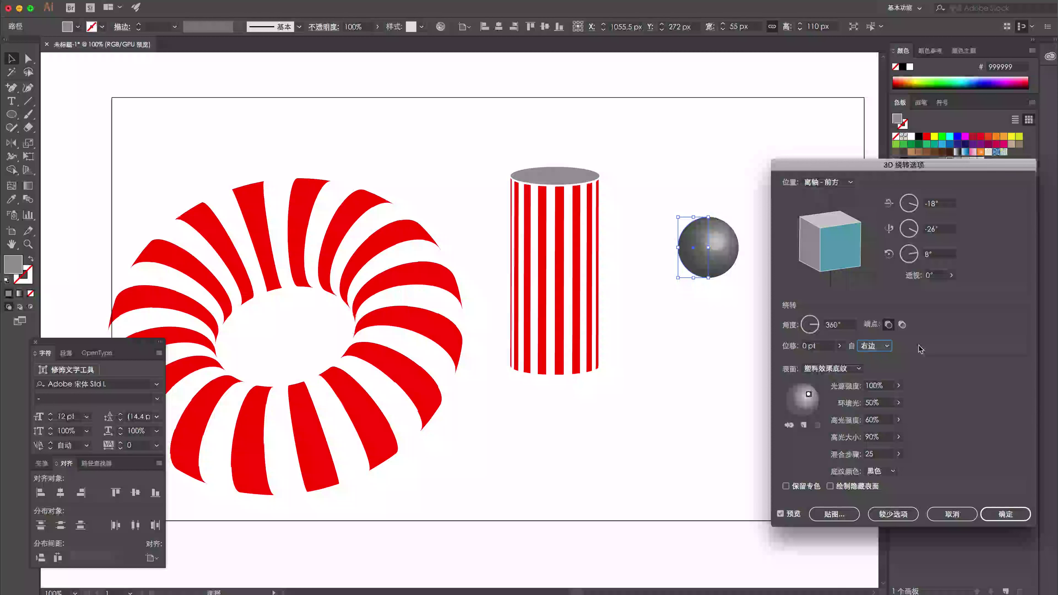
left_click(833, 513)
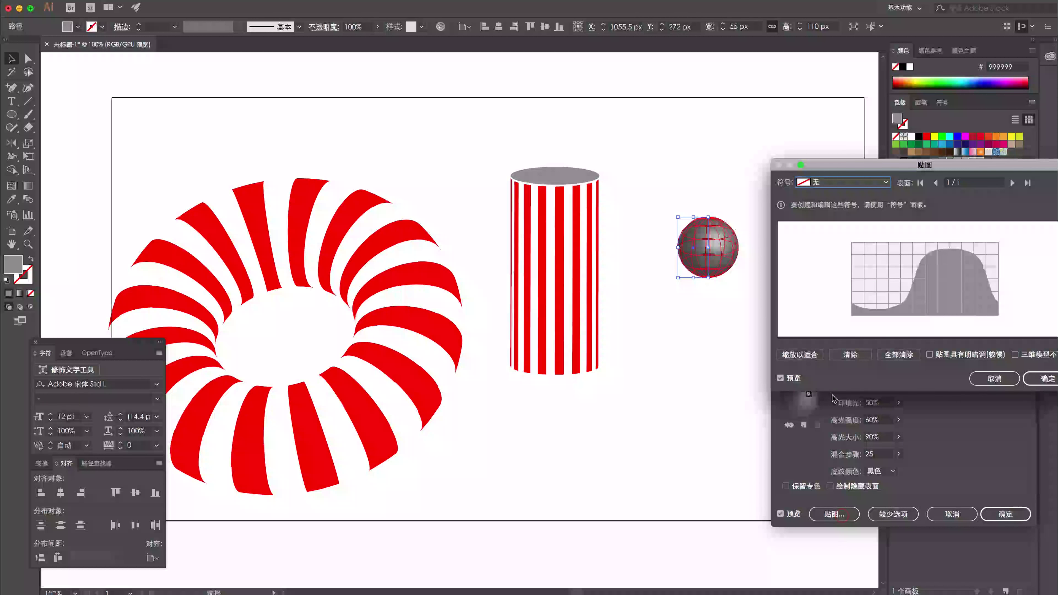
Map 新建符号 2 onto the sphere with Scale to Fit and apply the 3D revolve
left_click(848, 183)
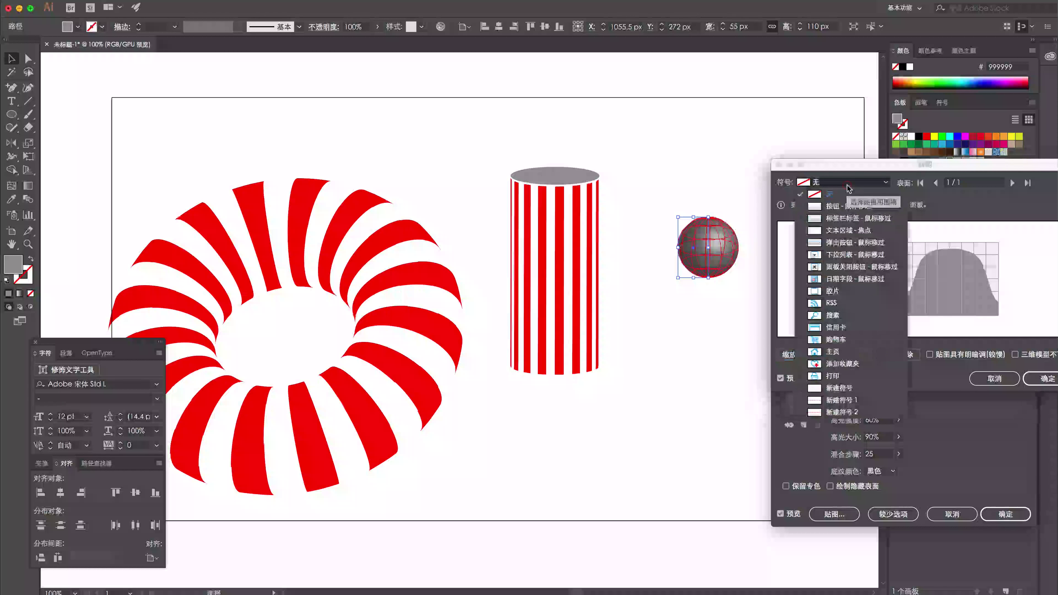
left_click(841, 412)
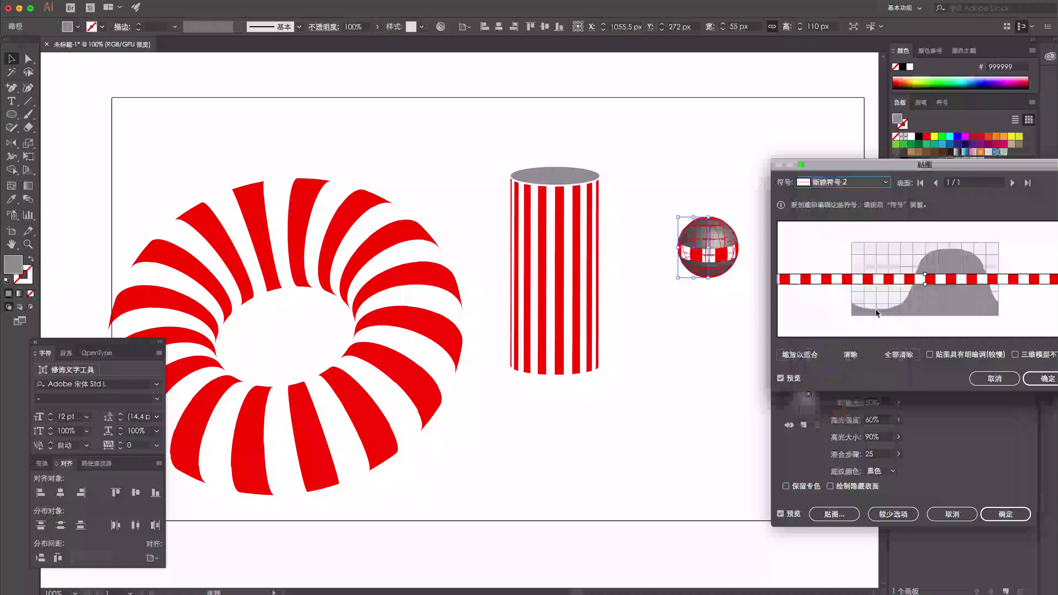
left_click(810, 355)
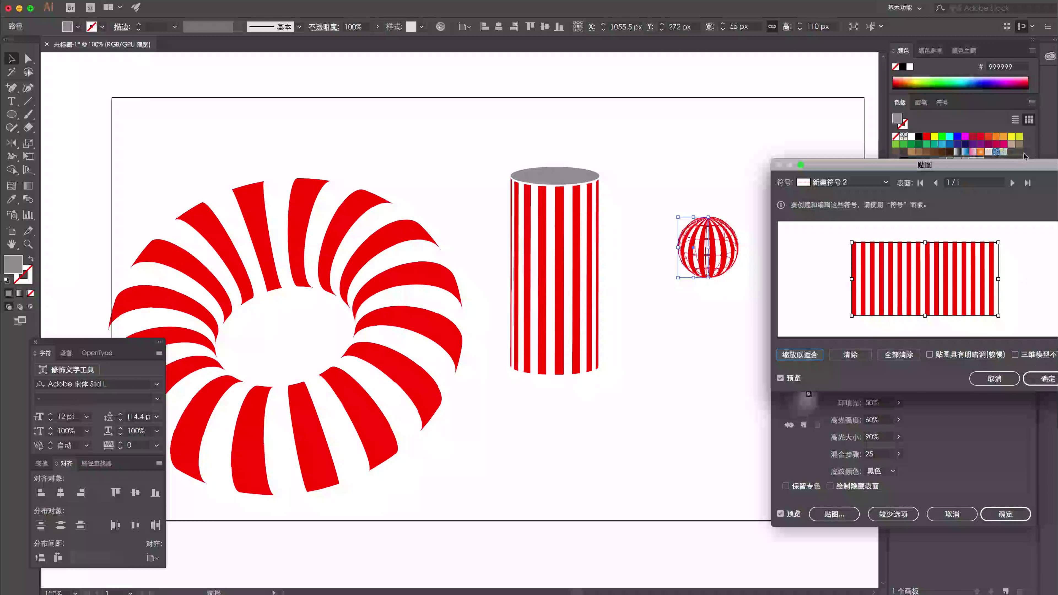
left_click_drag(957, 165, 920, 163)
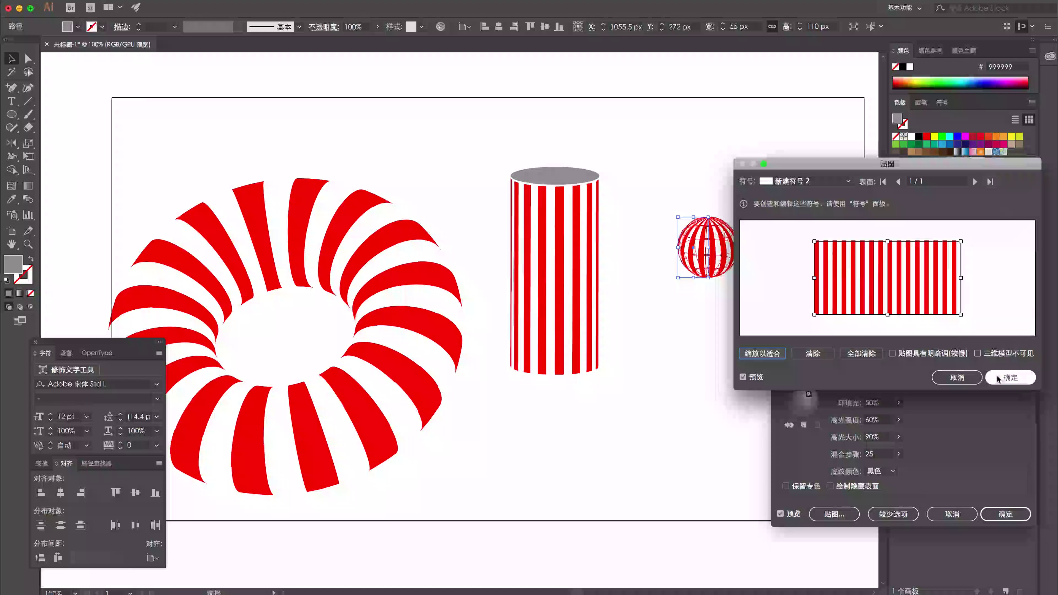
left_click(1009, 376)
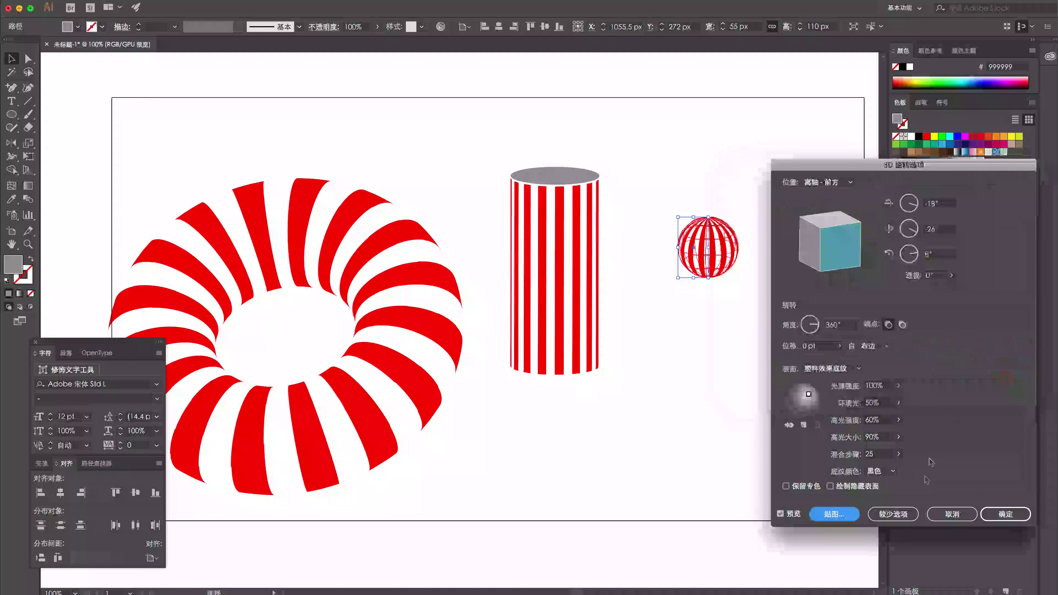
left_click(1005, 513)
left_click(734, 314)
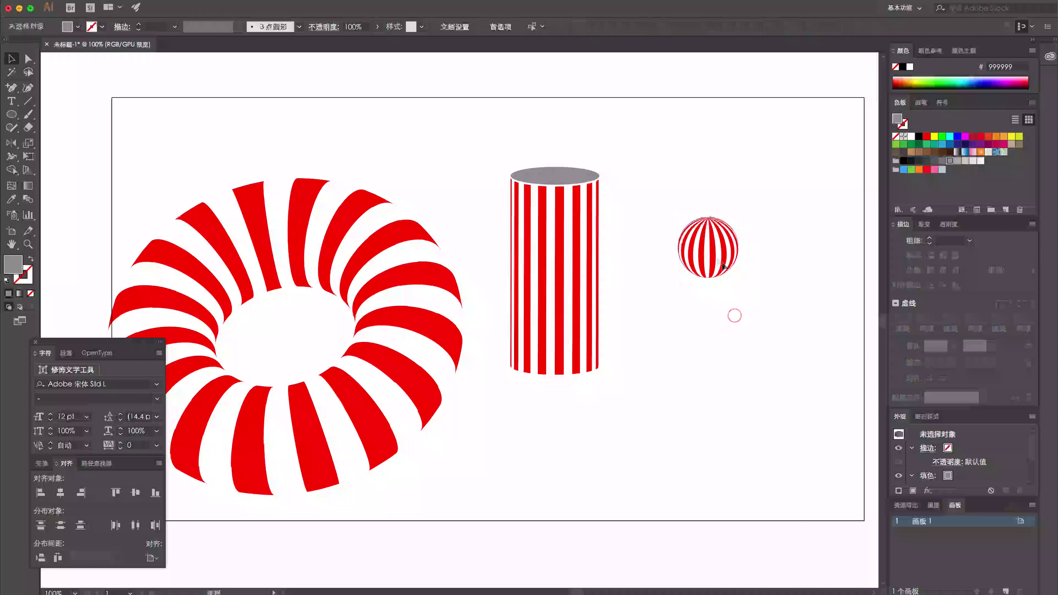
Move the striped sphere down and to the left
mouse_move(708, 270)
left_mouse_down()
mouse_move(692, 289)
mouse_move(680, 259)
left_mouse_up()
left_click(759, 328)
left_click(694, 304)
Draw a small 37 × 21 px rectangle just below the sphere
left_click_drag(11, 114, 49, 118)
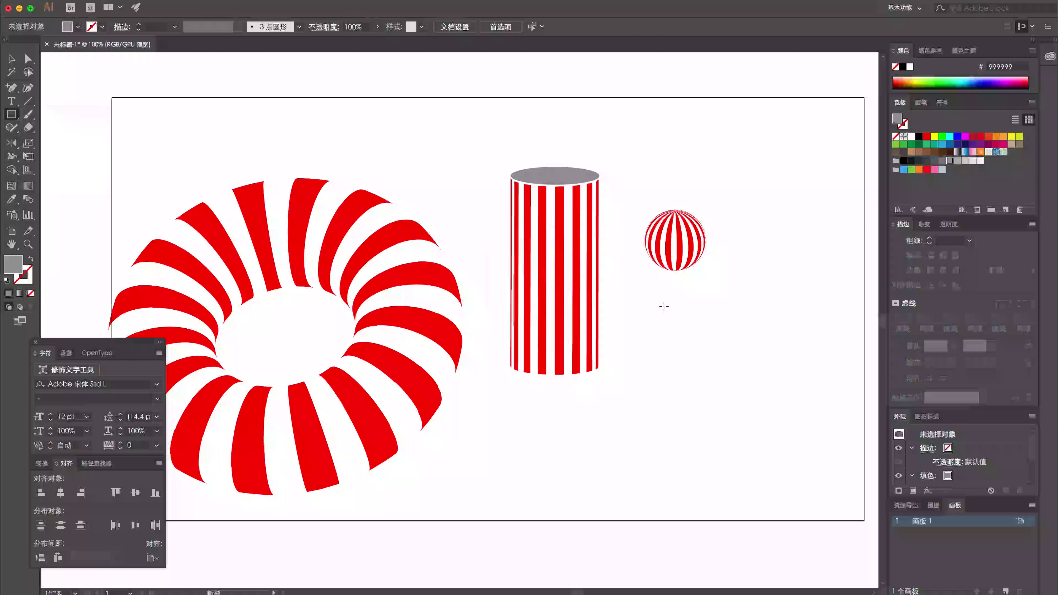
left_click_drag(665, 278, 686, 296)
left_click(723, 311)
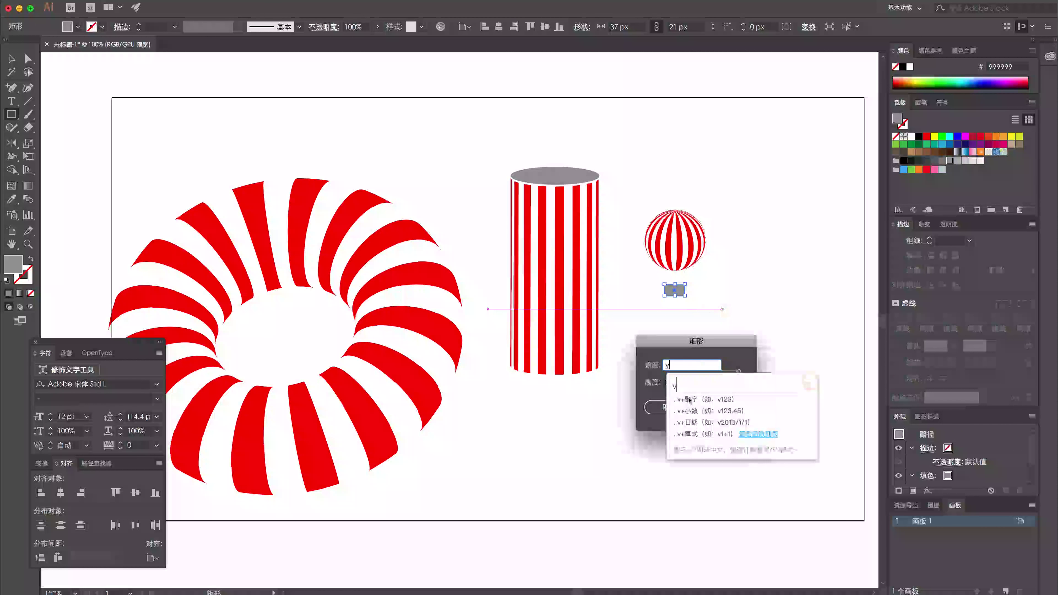
left_click(659, 404)
key("v")
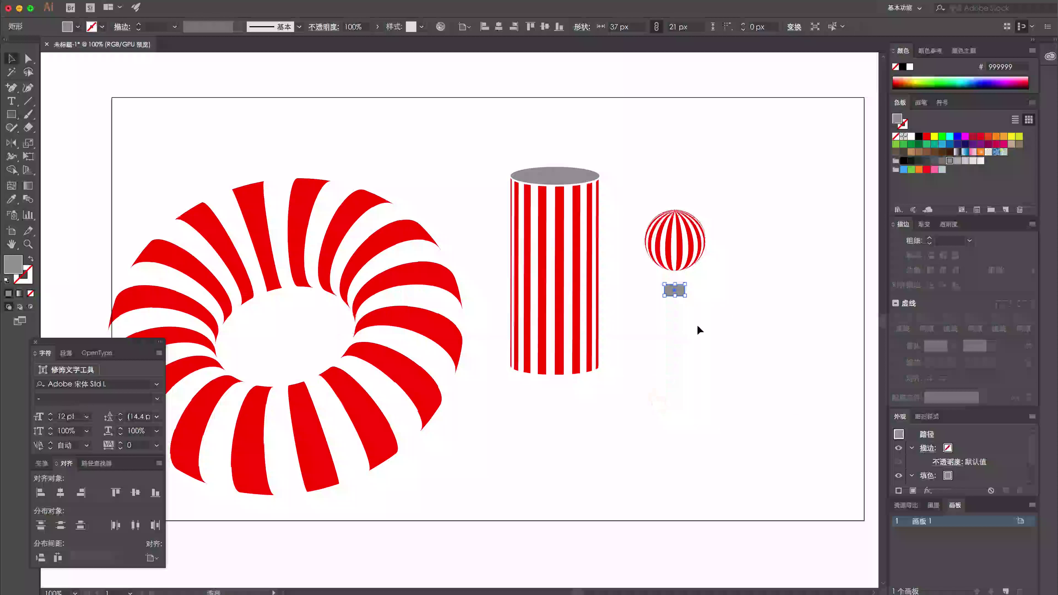
left_click(679, 292)
Fill the small basket rectangle orange
left_click(993, 140)
left_click(747, 267)
left_click(680, 273)
Draw a trapezoid rope shape with the Pen tool from the balloon bottom to the basket
key("p")
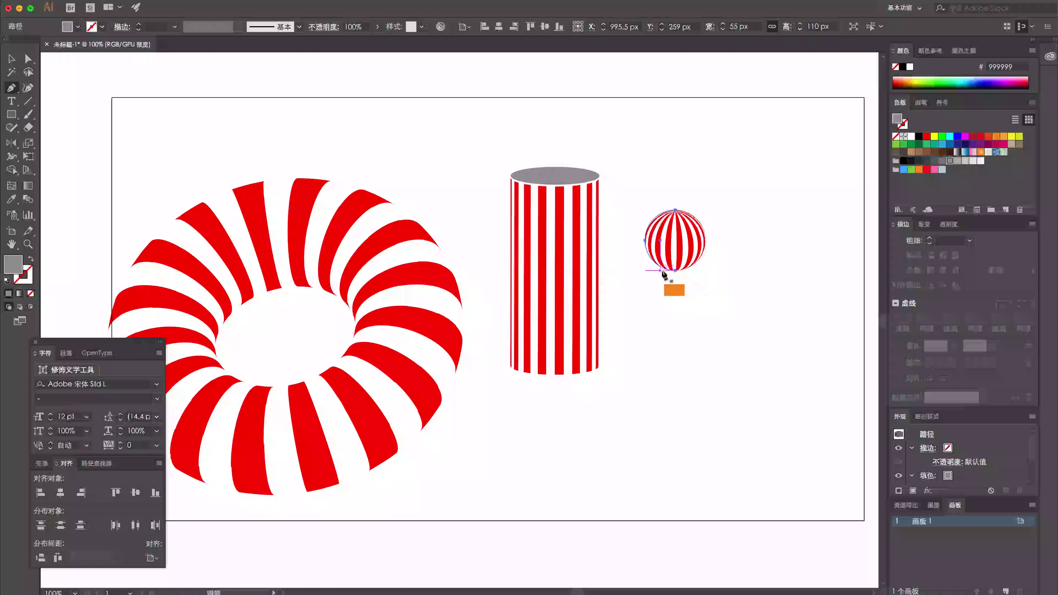
left_click(673, 270)
left_click_drag(664, 284, 692, 277)
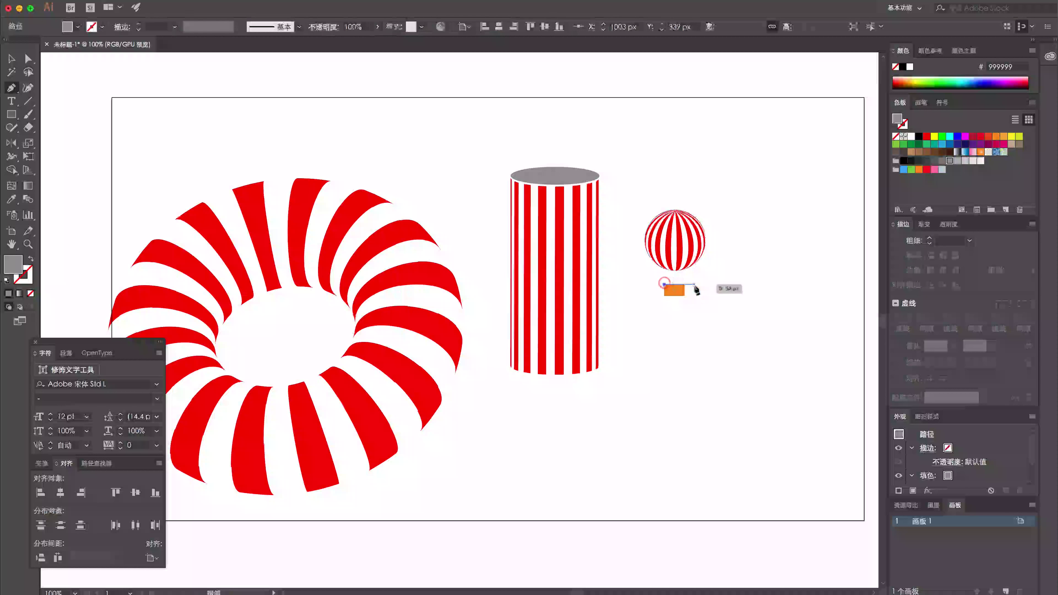
left_click(694, 265)
left_click(708, 283, "super")
left_click(684, 279, "super")
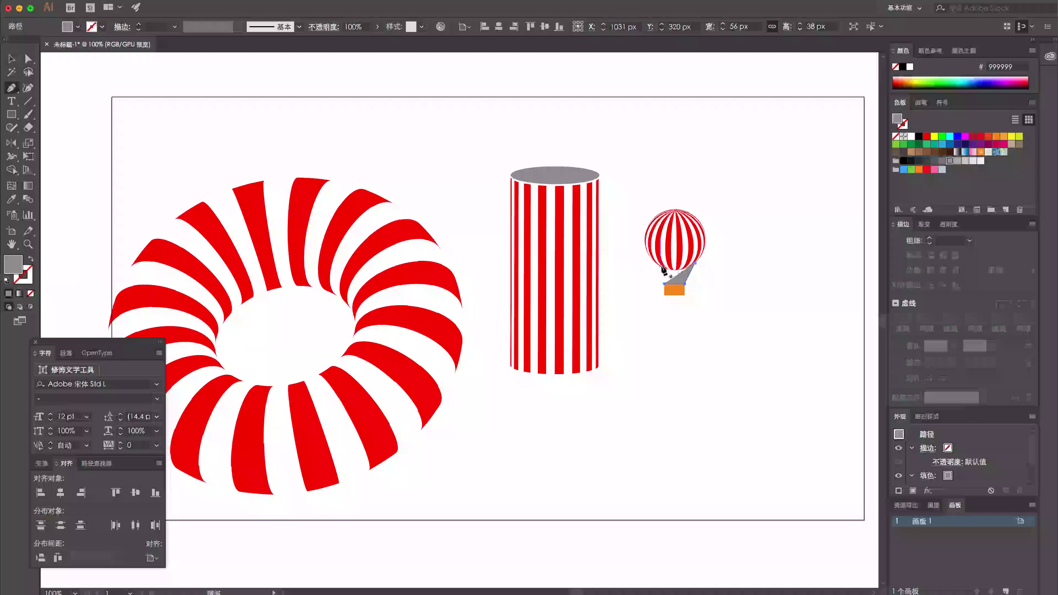
Swap the trapezoid's fill and stroke so it becomes thin grey rope outlines, keeping the basket orange
left_click(705, 280, "super")
left_click(664, 270)
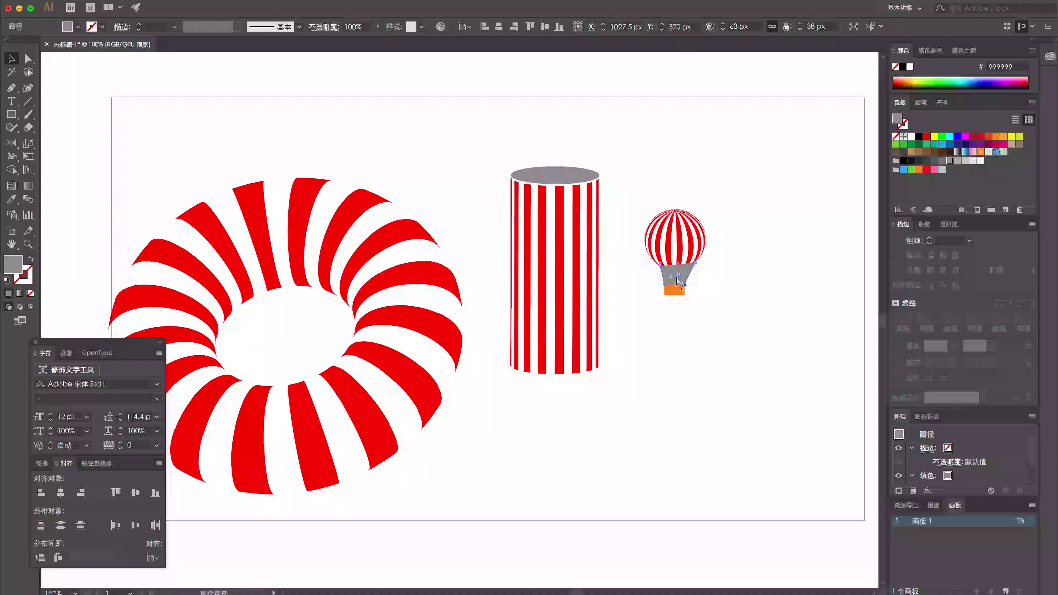
key("shift+x")
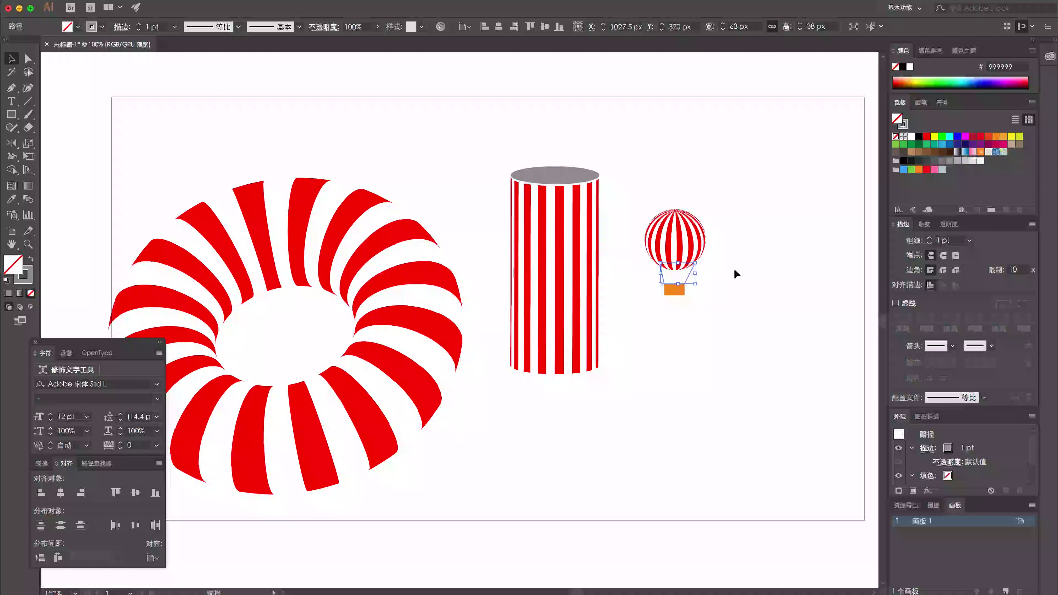
left_click(735, 293)
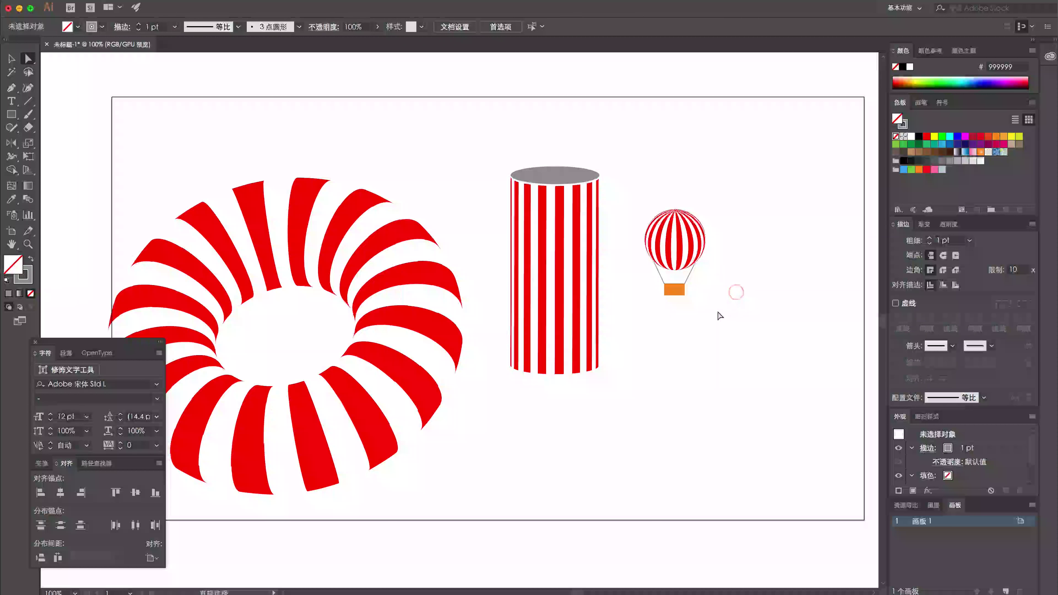
left_click_drag(691, 325, 740, 314)
left_click(724, 280)
left_click(762, 299)
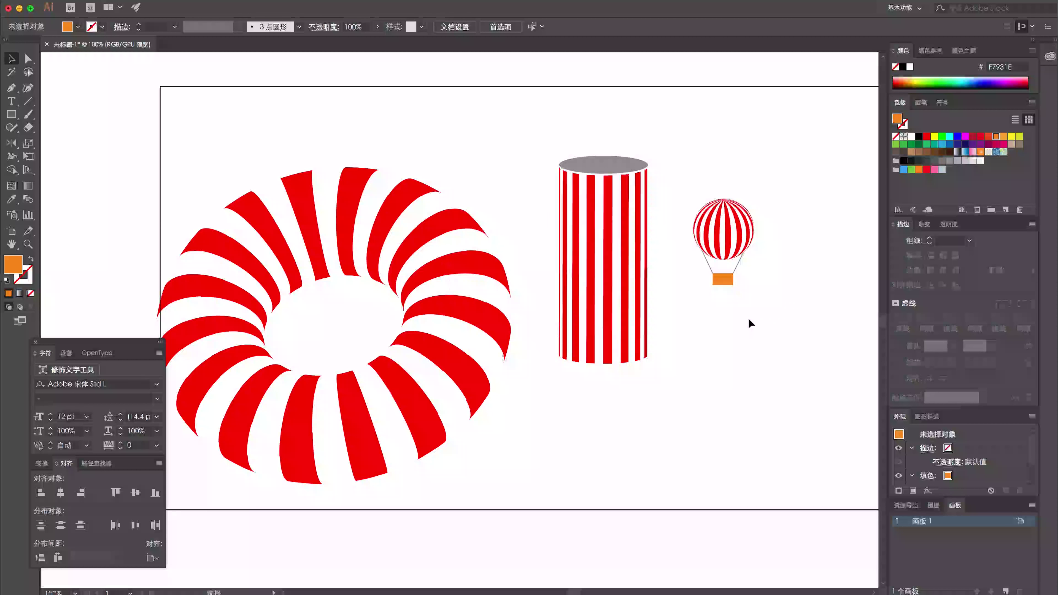